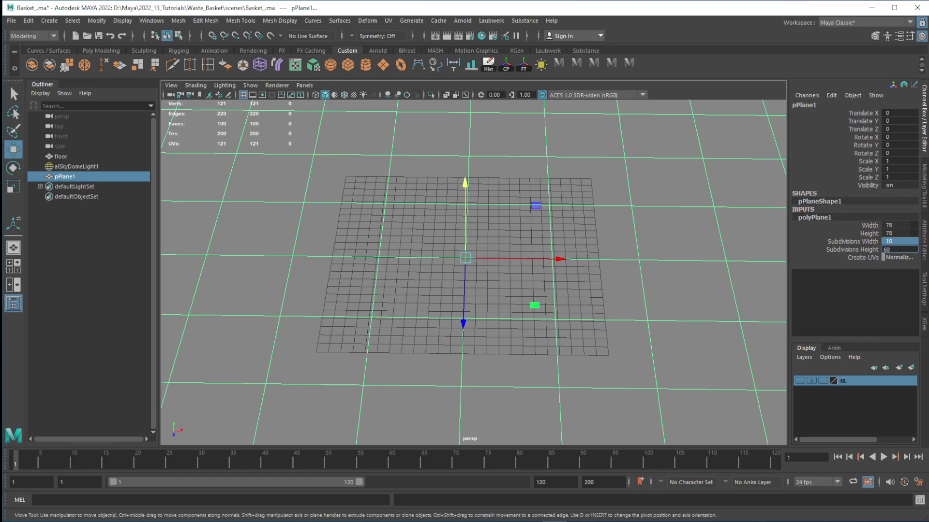
Set both the width and height subdivisions of the plane to 60
{"action": "key", "text": "Return"}
{"action": "right_click_drag", "start_coordinate": [619, 224], "coordinate": [387, 146], "text": "alt"}
{"action": "left_click_drag", "start_coordinate": [436, 241], "coordinate": [503, 270], "text": "alt"}
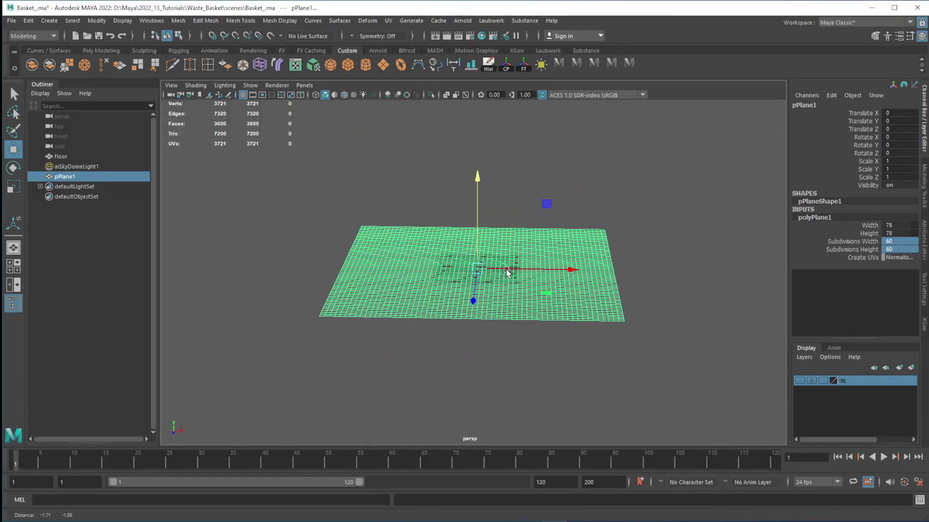
Rotate the plane upright, setting its Rotate X value to 90
{"action": "key", "text": "e"}
{"action": "left_click_drag", "start_coordinate": [472, 199], "coordinate": [481, 285]}
{"action": "double_click", "coordinate": [907, 137]}
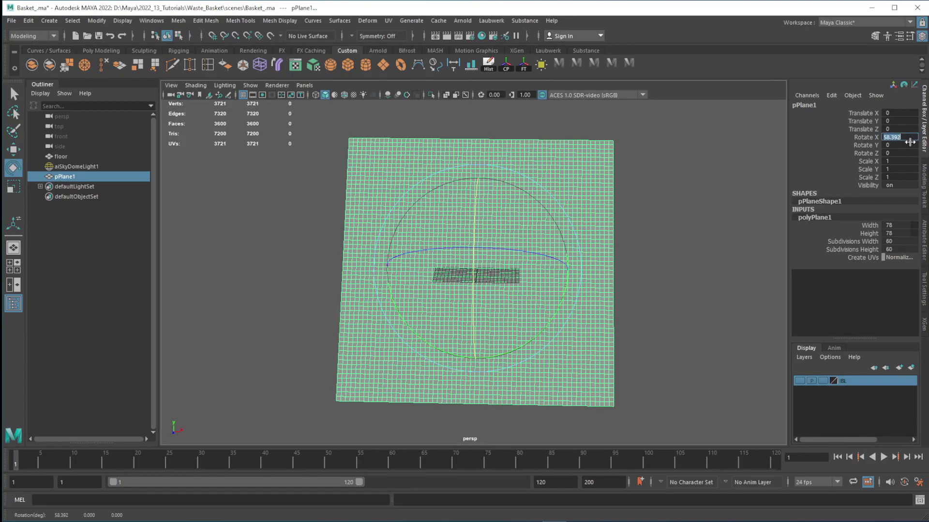
{"action": "key", "text": "Return"}
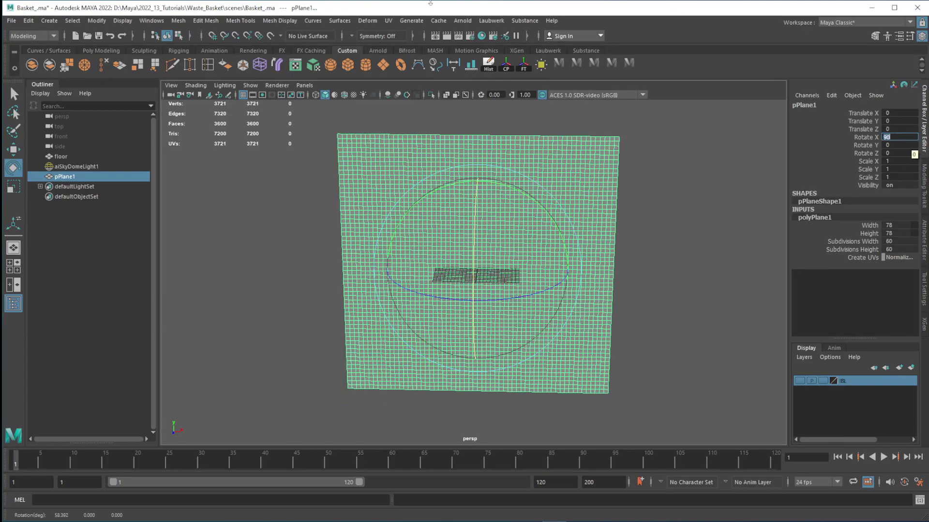
Switch to the Move tool and freeze the plane's transformations so its rotation values reset to zero
{"action": "left_click", "coordinate": [13, 149]}
{"action": "left_click_drag", "start_coordinate": [532, 232], "coordinate": [492, 265], "text": "alt"}
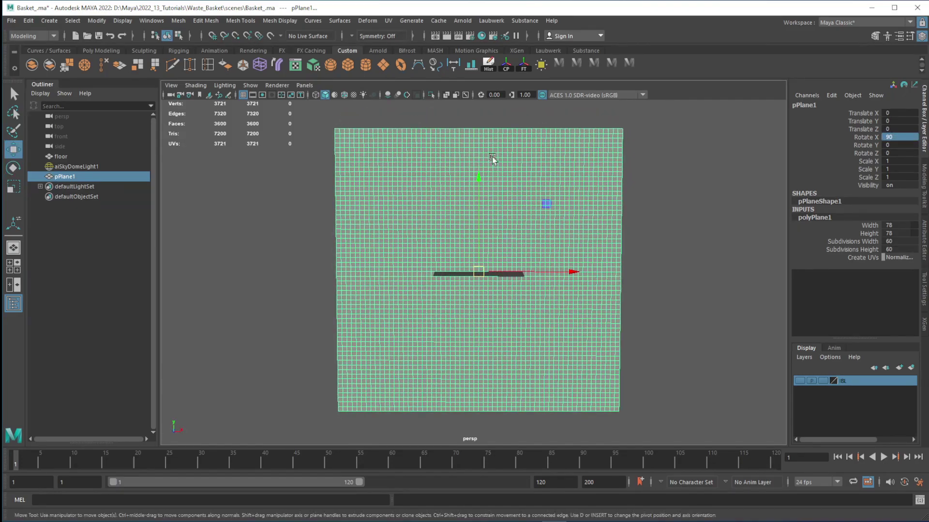
{"action": "left_click", "coordinate": [523, 67]}
{"action": "mouse_move", "coordinate": [450, 230]}
{"action": "left_mouse_down", "text": "alt"}
{"action": "mouse_move", "coordinate": [446, 237]}
{"action": "mouse_move", "coordinate": [458, 234]}
{"action": "mouse_move", "coordinate": [457, 216]}
{"action": "mouse_move", "coordinate": [429, 209]}
{"action": "mouse_move", "coordinate": [531, 244]}
{"action": "mouse_move", "coordinate": [458, 214]}
{"action": "left_mouse_up", "text": "alt"}
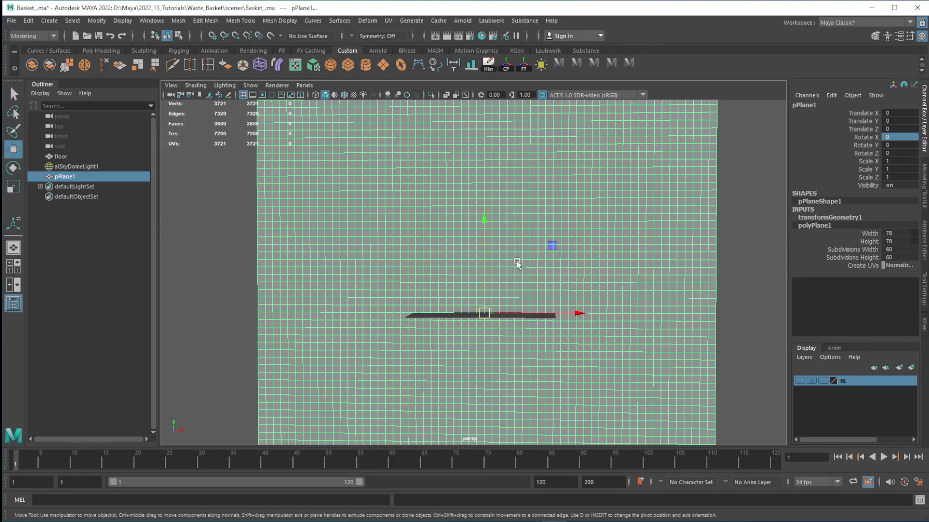
Look at the reference image of the three trash cans in the photo viewer and return to Maya
{"action": "left_click", "coordinate": [654, 521]}
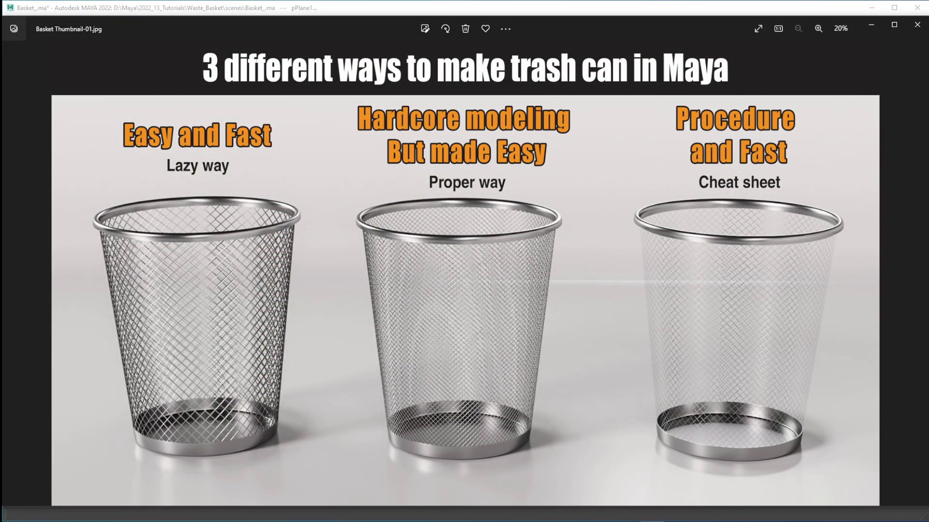
{"action": "left_click", "coordinate": [654, 521]}
Select all vertices of the plane and apply Chamfer Vertices to them
{"action": "right_click_drag", "start_coordinate": [580, 290], "coordinate": [446, 200], "text": "alt"}
{"action": "right_click_drag", "start_coordinate": [390, 157], "coordinate": [339, 159]}
{"action": "left_click_drag", "start_coordinate": [315, 112], "coordinate": [666, 423]}
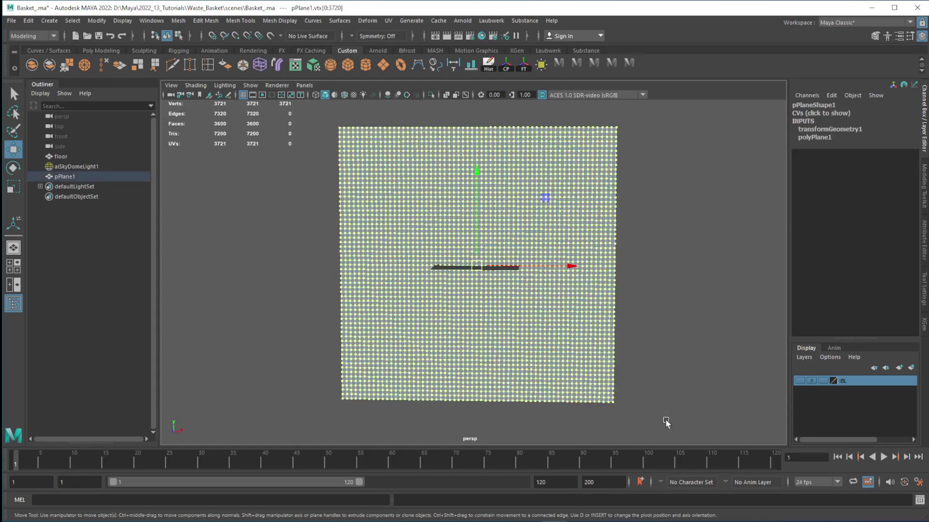
{"action": "scroll", "coordinate": [374, 200], "scroll_direction": "up", "scroll_amount": 4}
{"action": "middle_click_drag", "start_coordinate": [455, 225], "coordinate": [455, 286], "text": "alt"}
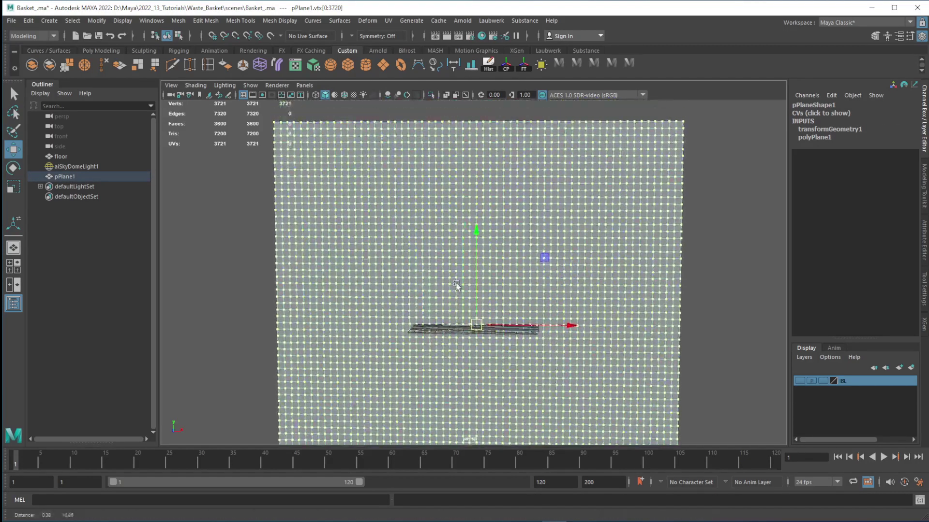
{"action": "left_click", "coordinate": [271, 21]}
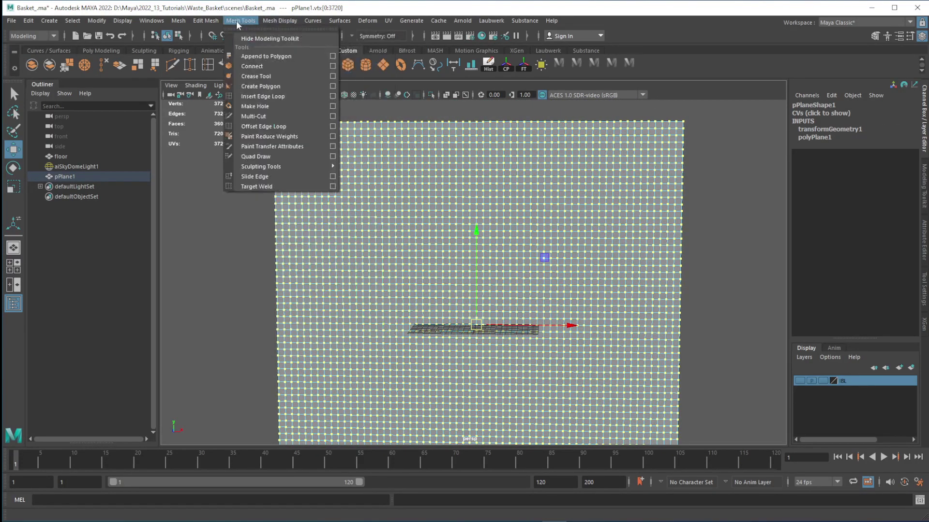
{"action": "mouse_move", "coordinate": [209, 22]}
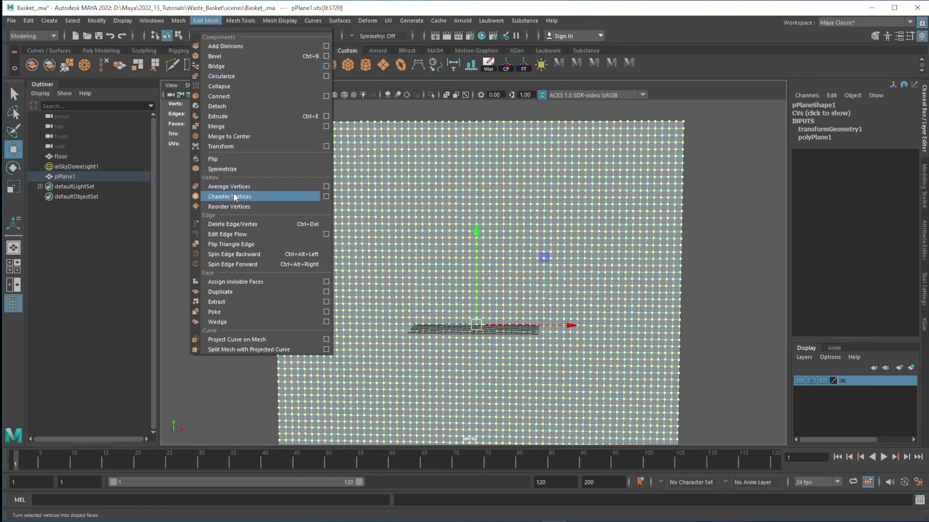
{"action": "left_click", "coordinate": [221, 197]}
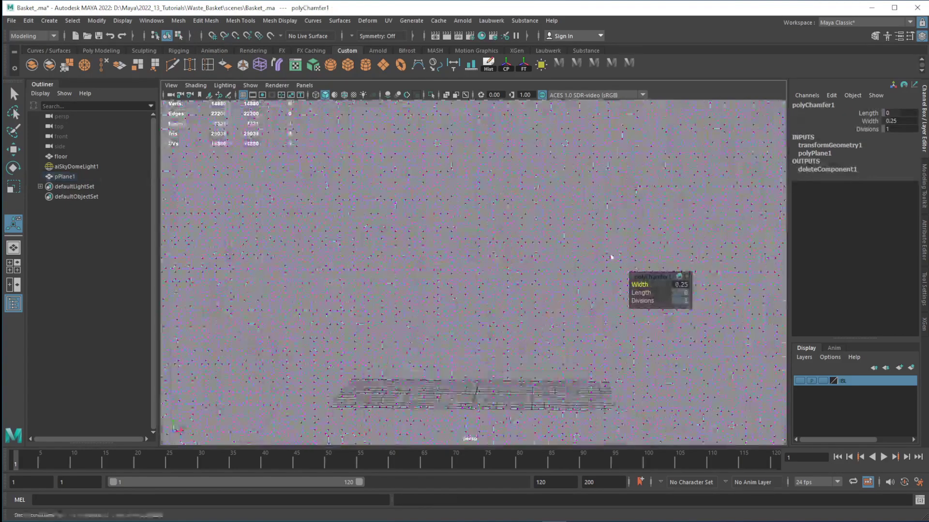
Set the chamfer width to 0.5 to turn the grid into a diamond pattern
{"action": "left_click", "coordinate": [682, 285]}
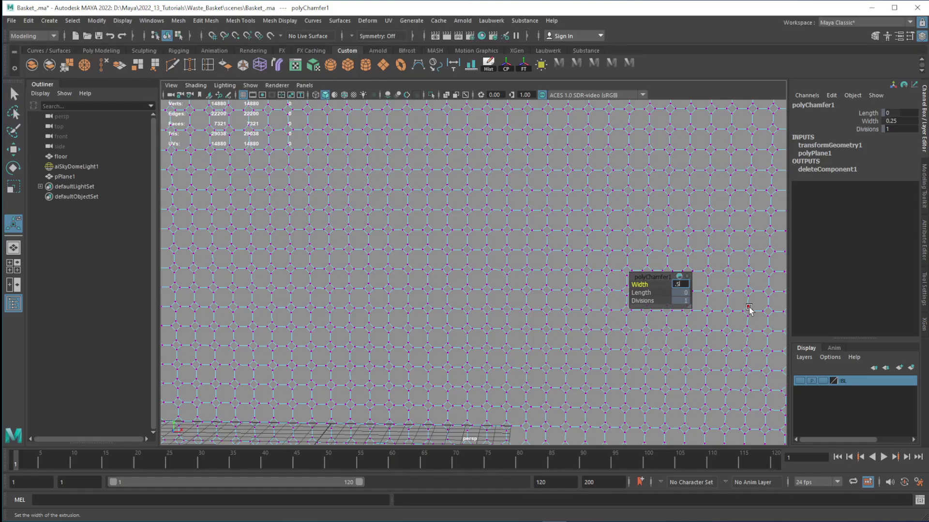
{"action": "key", "text": "Return"}
{"action": "right_click_drag", "start_coordinate": [534, 245], "coordinate": [616, 361], "text": "alt"}
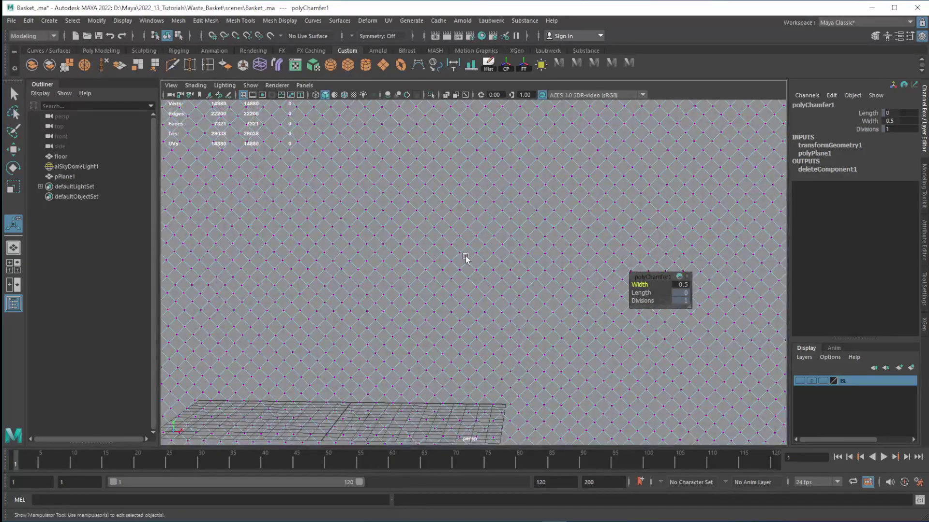
Switch to the full front view and zoom in on the plane's left border
{"action": "right_click_drag", "start_coordinate": [464, 260], "coordinate": [401, 222], "text": "alt"}
{"action": "key", "text": "space"}
{"action": "key", "text": "space"}
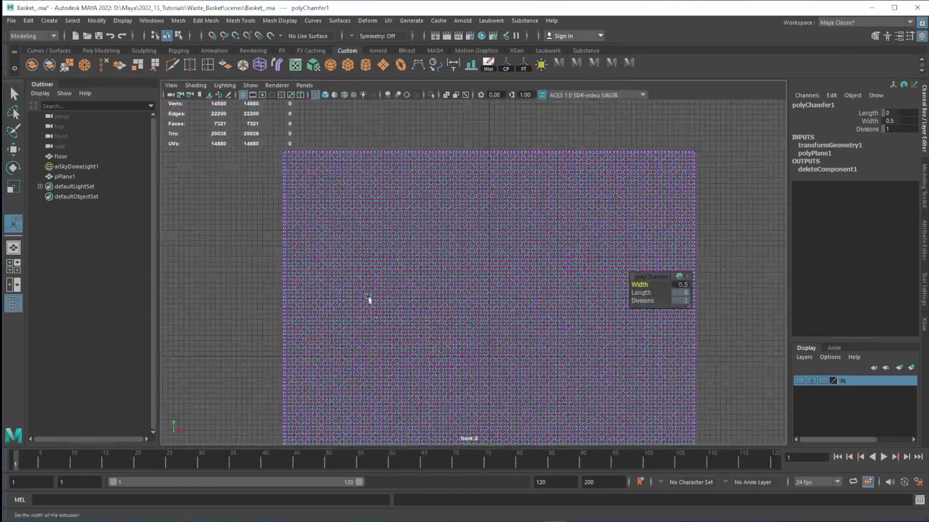
{"action": "right_click_drag", "start_coordinate": [398, 259], "coordinate": [485, 290], "text": "alt"}
{"action": "right_click_drag", "start_coordinate": [321, 261], "coordinate": [479, 287], "text": "alt"}
Move one vertex near the plane's left border sideways to check for a duplicate underneath, and restore it
{"action": "left_click", "coordinate": [442, 222]}
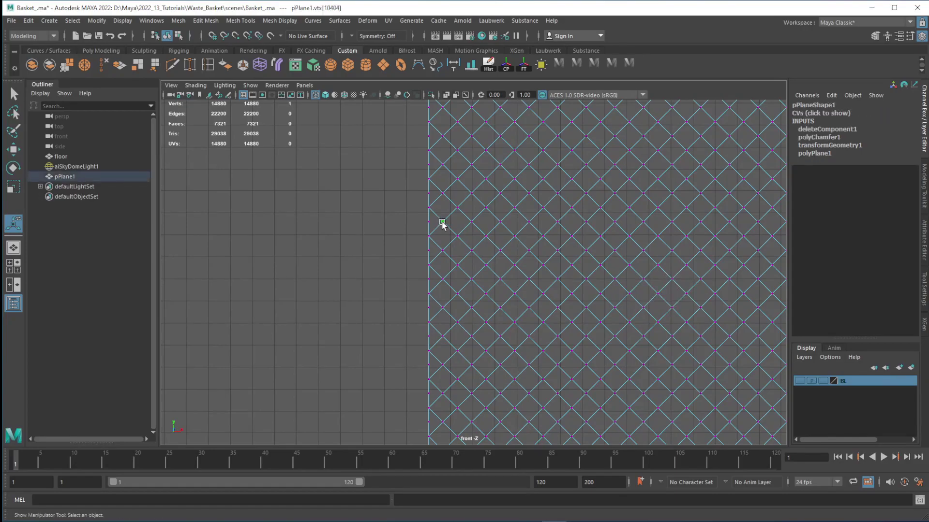
{"action": "key", "text": "w"}
{"action": "left_click_drag", "start_coordinate": [536, 222], "coordinate": [553, 225]}
{"action": "key", "text": "q"}
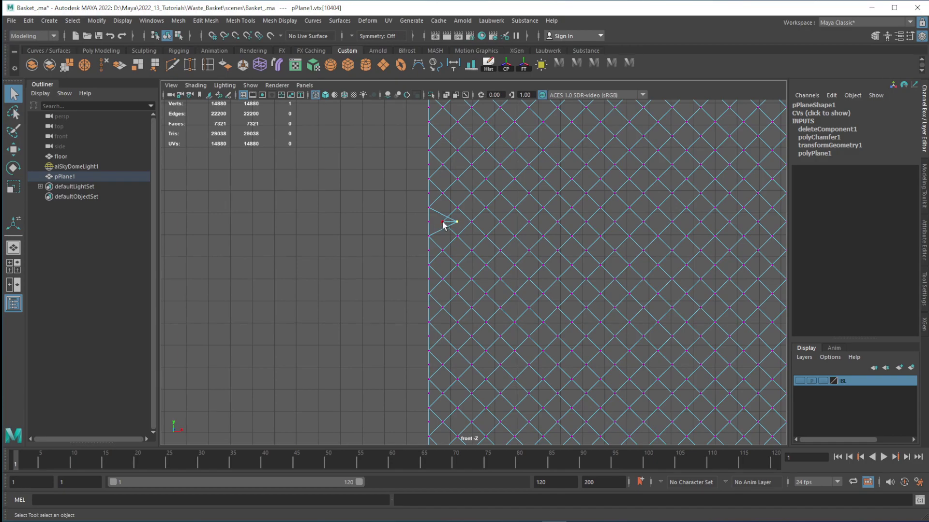
Select all vertices of the chamfered plane and merge the overlapping ones
{"action": "scroll", "coordinate": [547, 249], "scroll_direction": "down", "scroll_amount": 10}
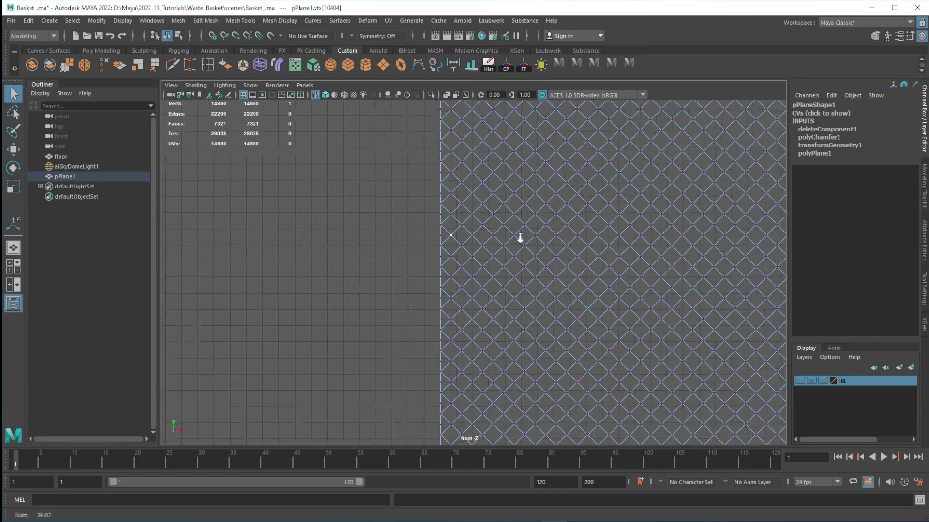
{"action": "scroll", "coordinate": [578, 293], "scroll_direction": "down", "scroll_amount": 8}
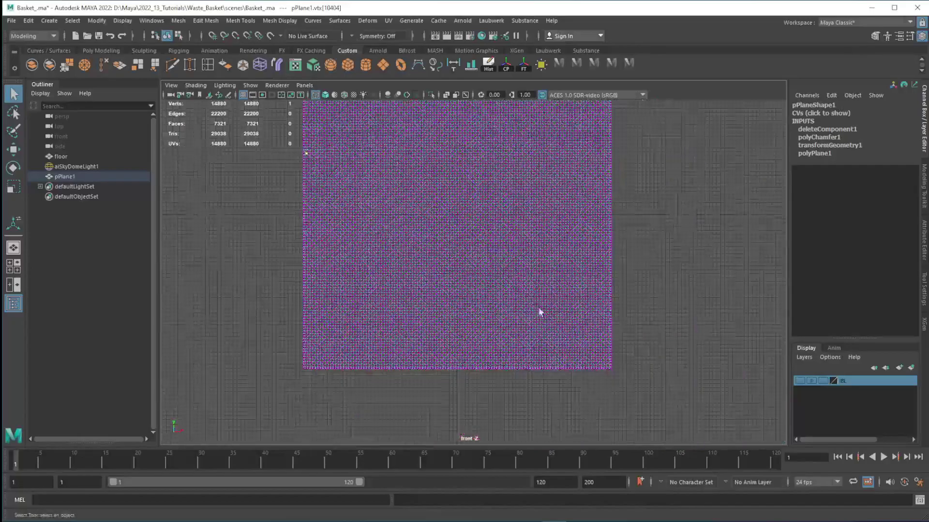
{"action": "left_click_drag", "start_coordinate": [283, 124], "coordinate": [612, 421]}
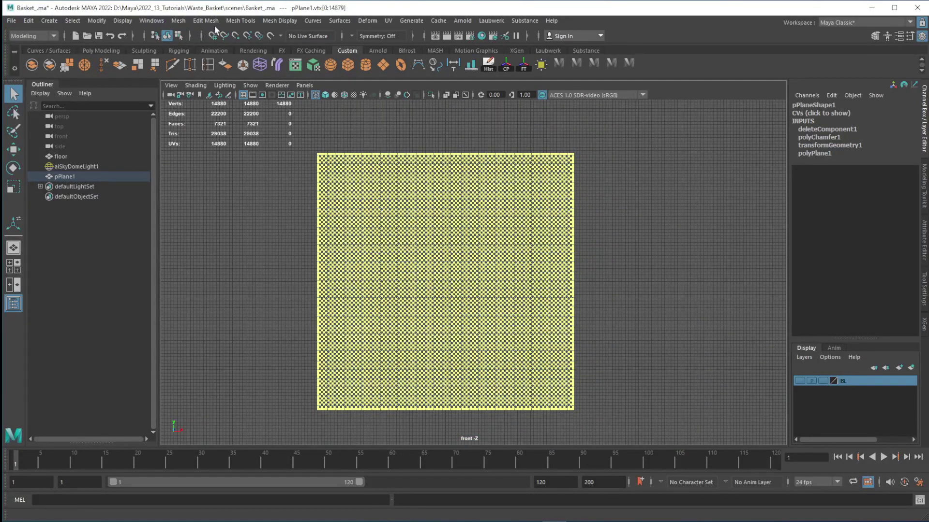
{"action": "left_click", "coordinate": [240, 19]}
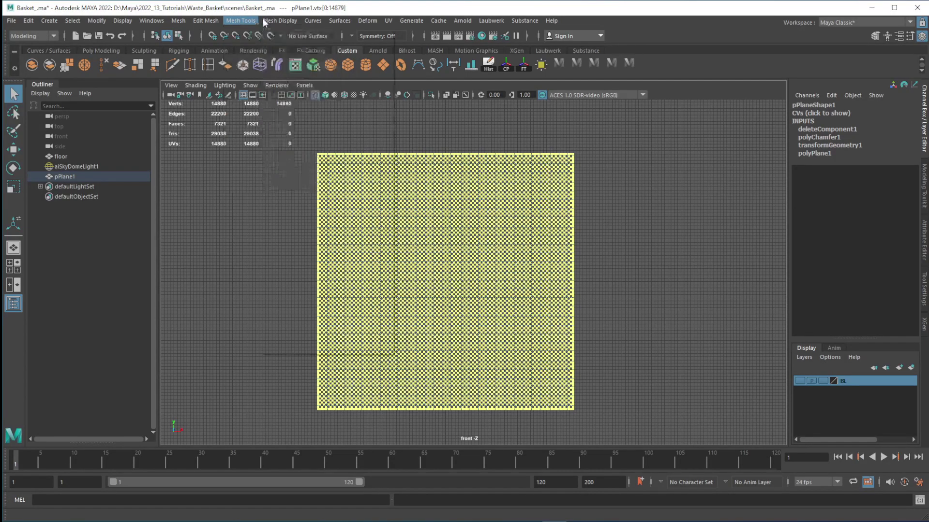
{"action": "left_click", "coordinate": [277, 20]}
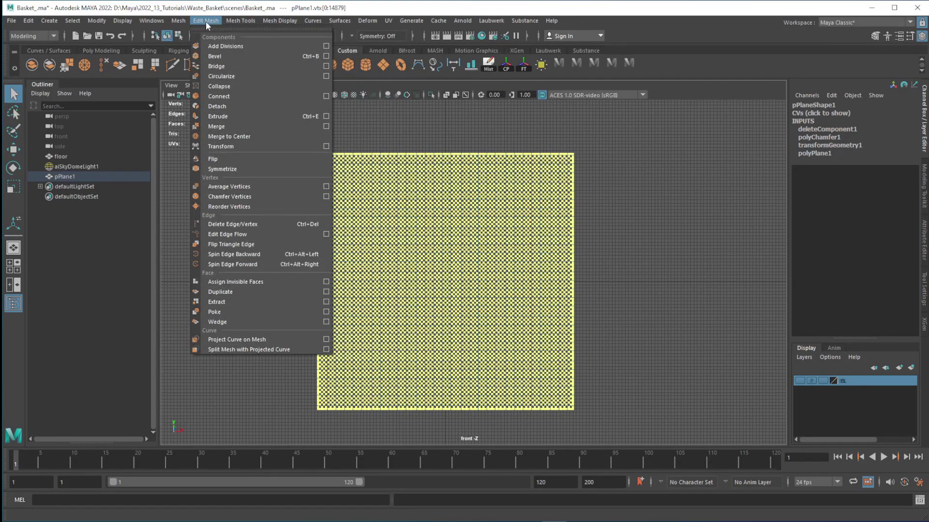
{"action": "left_click", "coordinate": [216, 127]}
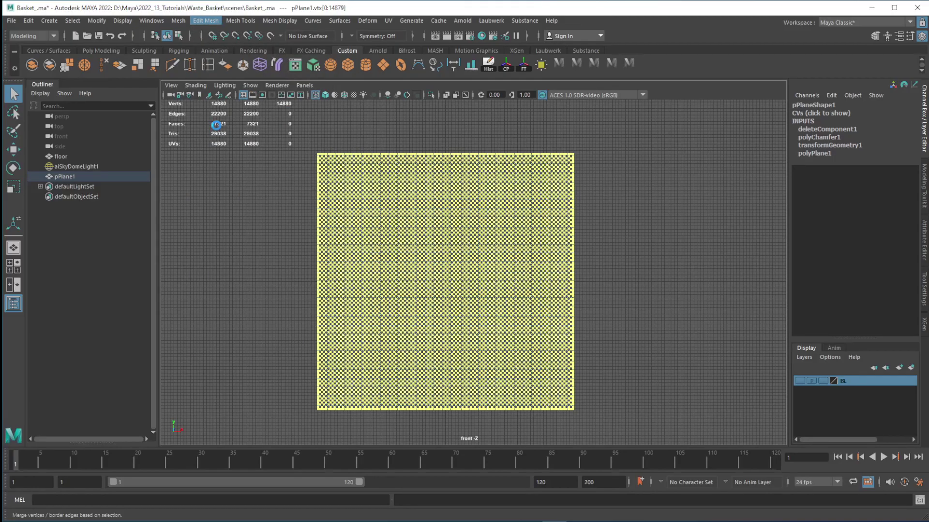
Examine the merged vertices along the plane's top border up close
{"action": "middle_click_drag", "start_coordinate": [455, 265], "coordinate": [450, 251], "text": "alt"}
{"action": "right_click_drag", "start_coordinate": [450, 251], "coordinate": [491, 267], "text": "alt"}
{"action": "middle_click_drag", "start_coordinate": [425, 170], "coordinate": [474, 303], "text": "alt"}
{"action": "right_click_drag", "start_coordinate": [474, 302], "coordinate": [519, 299], "text": "alt"}
{"action": "middle_click_drag", "start_coordinate": [364, 205], "coordinate": [408, 251], "text": "alt"}
{"action": "right_click_drag", "start_coordinate": [409, 251], "coordinate": [504, 275], "text": "alt"}
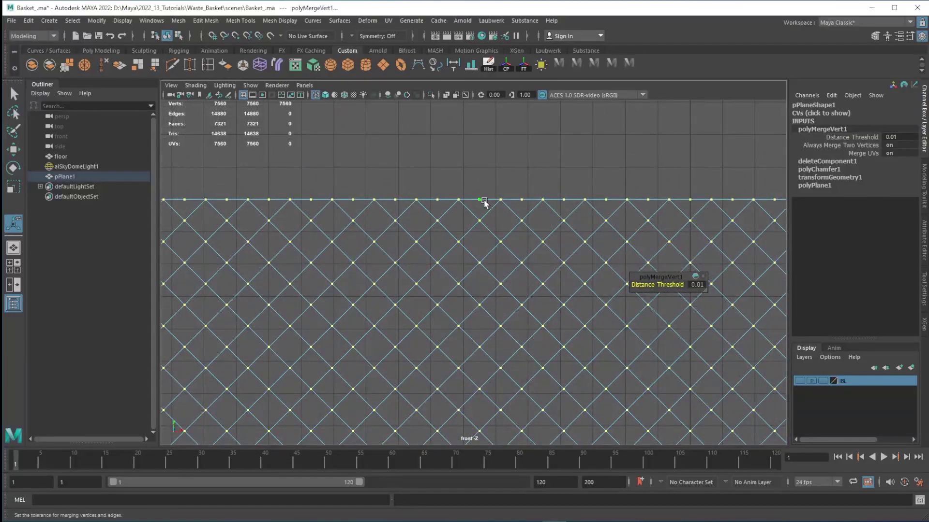
{"action": "left_click", "coordinate": [394, 199]}
Select all vertices of the plane and delete the redundant ones along its borders
{"action": "right_click_drag", "start_coordinate": [531, 322], "coordinate": [446, 344], "text": "alt"}
{"action": "middle_click_drag", "start_coordinate": [486, 393], "coordinate": [445, 265], "text": "alt"}
{"action": "right_click_drag", "start_coordinate": [446, 265], "coordinate": [443, 267], "text": "alt"}
{"action": "scroll", "coordinate": [443, 266], "scroll_direction": "down", "scroll_amount": 1}
{"action": "left_click_drag", "start_coordinate": [289, 129], "coordinate": [622, 432]}
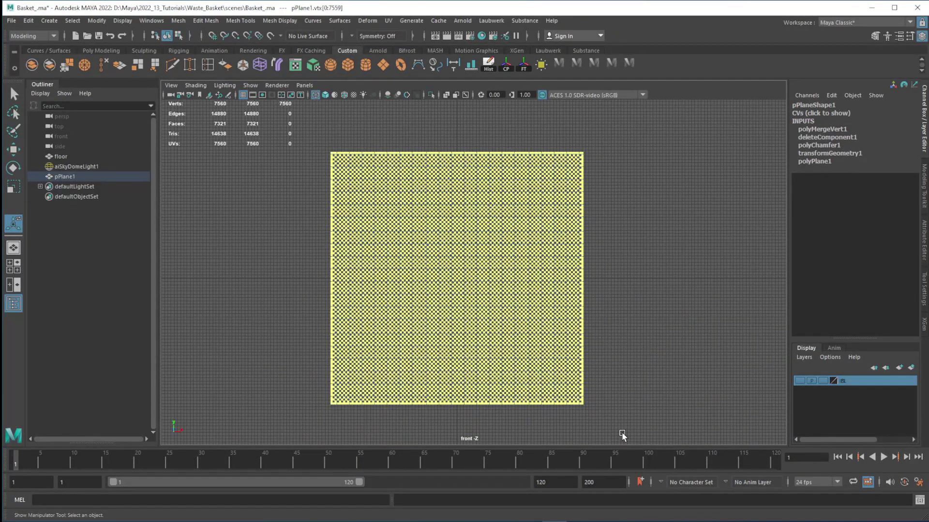
{"action": "key", "text": "g"}
{"action": "middle_click_drag", "start_coordinate": [496, 208], "coordinate": [521, 303], "text": "alt"}
{"action": "right_click_drag", "start_coordinate": [425, 263], "coordinate": [548, 316], "text": "alt"}
{"action": "scroll", "coordinate": [431, 196], "scroll_direction": "down", "scroll_amount": 8}
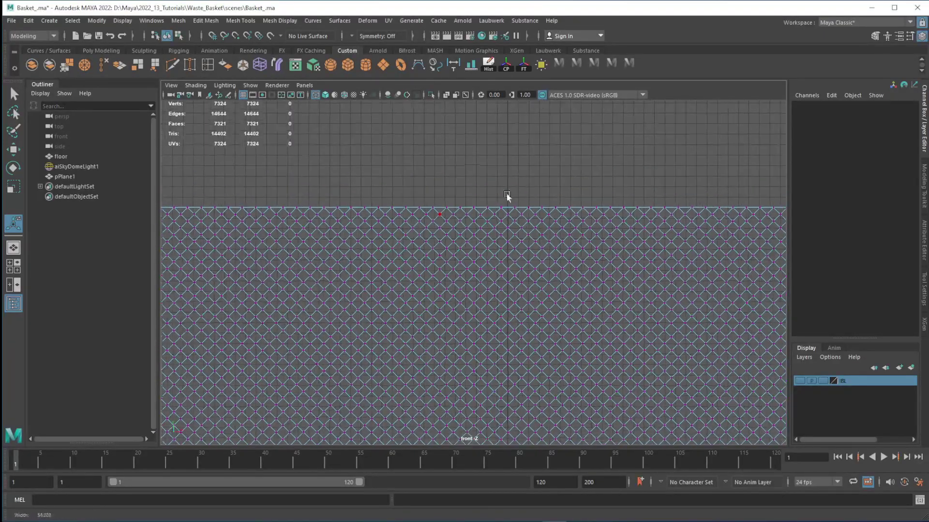
Return the plane to object mode with the Select tool and turn on shaded display
{"action": "middle_click_drag", "start_coordinate": [454, 215], "coordinate": [450, 243], "text": "alt"}
{"action": "right_click_drag", "start_coordinate": [434, 207], "coordinate": [459, 193]}
{"action": "key", "text": "q"}
{"action": "scroll", "coordinate": [459, 286], "scroll_direction": "up", "scroll_amount": 3}
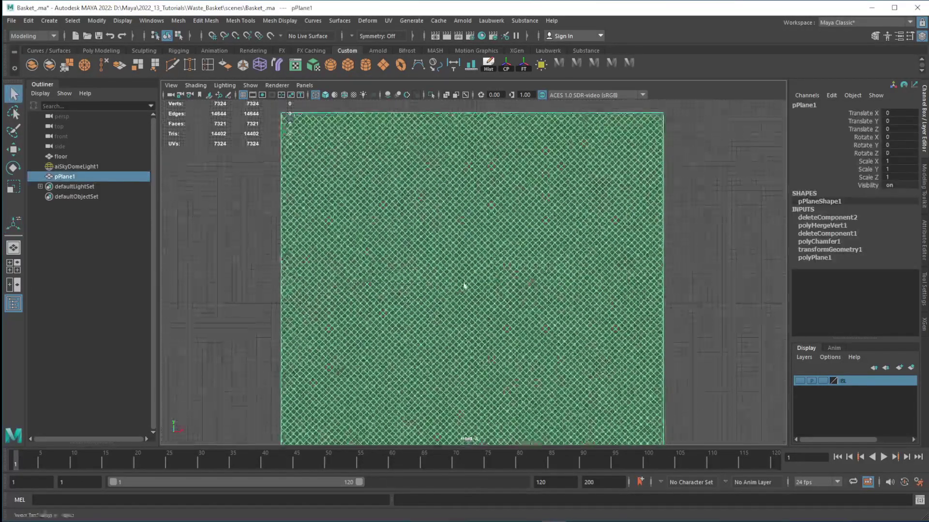
{"action": "key", "text": "5"}
{"action": "mouse_move", "coordinate": [474, 237]}
{"action": "middle_mouse_down", "text": "alt"}
{"action": "mouse_move", "coordinate": [506, 237]}
{"action": "mouse_move", "coordinate": [496, 213]}
{"action": "middle_mouse_up", "text": "alt"}
{"action": "scroll", "coordinate": [387, 222], "scroll_direction": "up", "scroll_amount": 3}
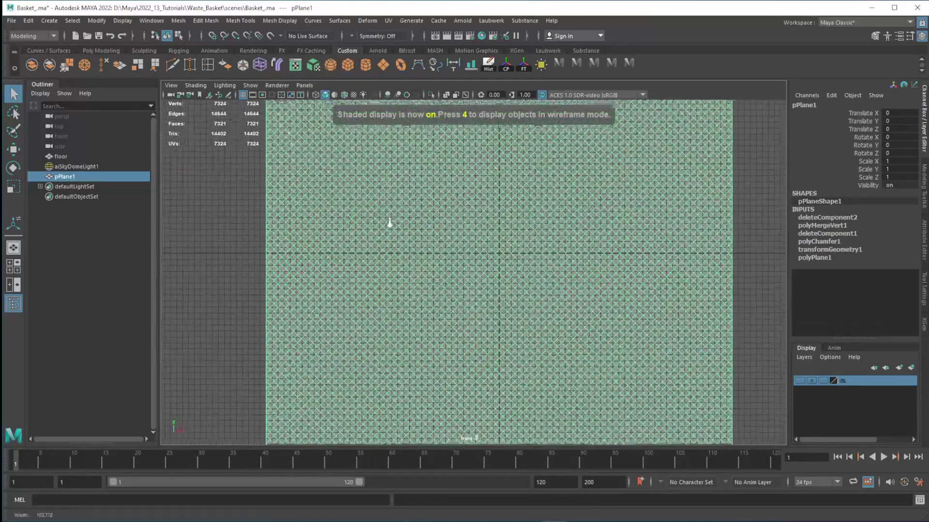
Examine the plane's diamond-shaped faces up close in the shaded front view
{"action": "left_click", "coordinate": [379, 246]}
{"action": "middle_click_drag", "start_coordinate": [591, 245], "coordinate": [570, 253], "text": "alt"}
{"action": "right_click_drag", "start_coordinate": [515, 232], "coordinate": [523, 274], "text": "alt"}
{"action": "left_click", "coordinate": [535, 222]}
{"action": "middle_click_drag", "start_coordinate": [529, 259], "coordinate": [523, 323], "text": "alt"}
{"action": "right_click_drag", "start_coordinate": [435, 290], "coordinate": [547, 309], "text": "alt"}
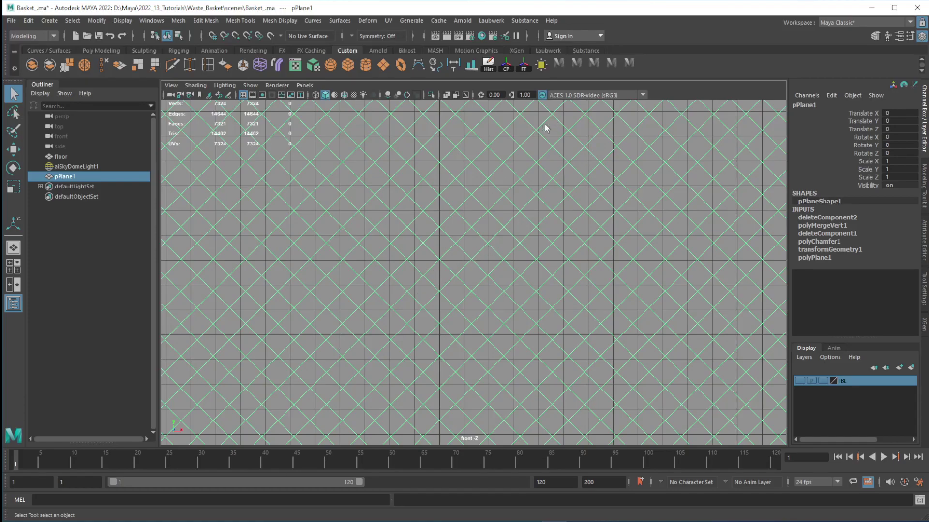
{"action": "right_click_drag", "start_coordinate": [538, 237], "coordinate": [425, 250], "text": "alt"}
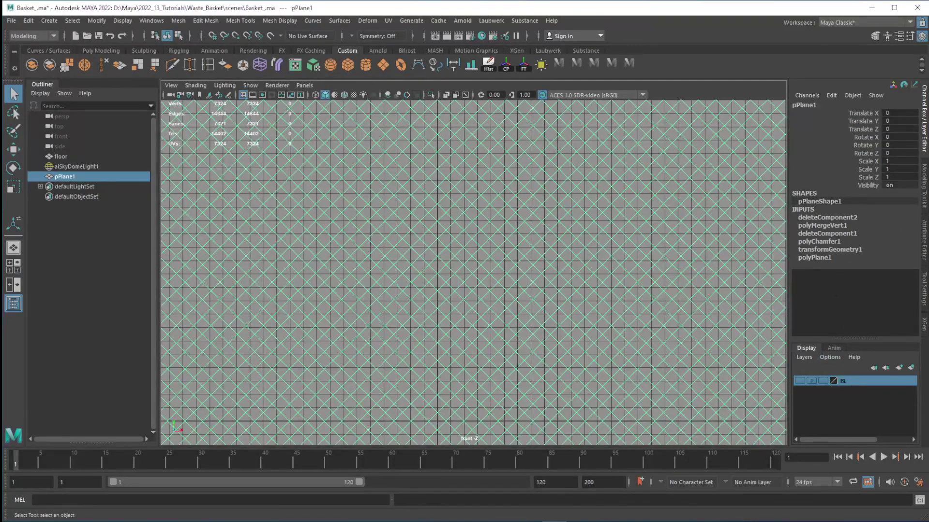
Extrude all faces of the plane with Keep Faces Together turned off
{"action": "left_click", "coordinate": [924, 196]}
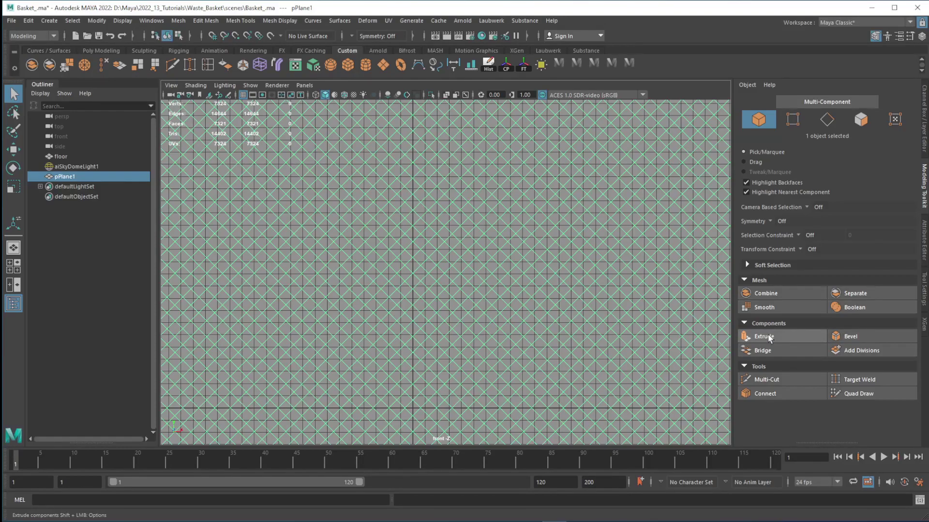
{"action": "key", "text": "ctrl+e"}
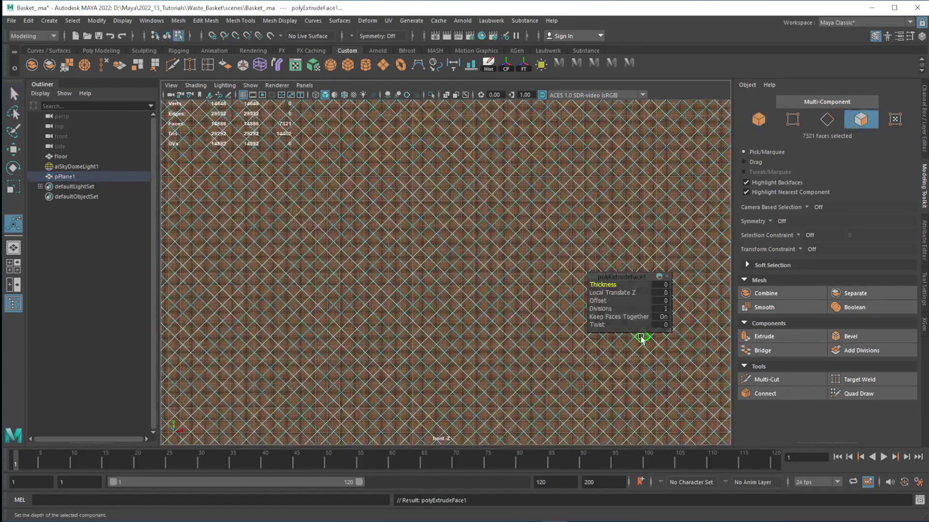
{"action": "left_click", "coordinate": [660, 318]}
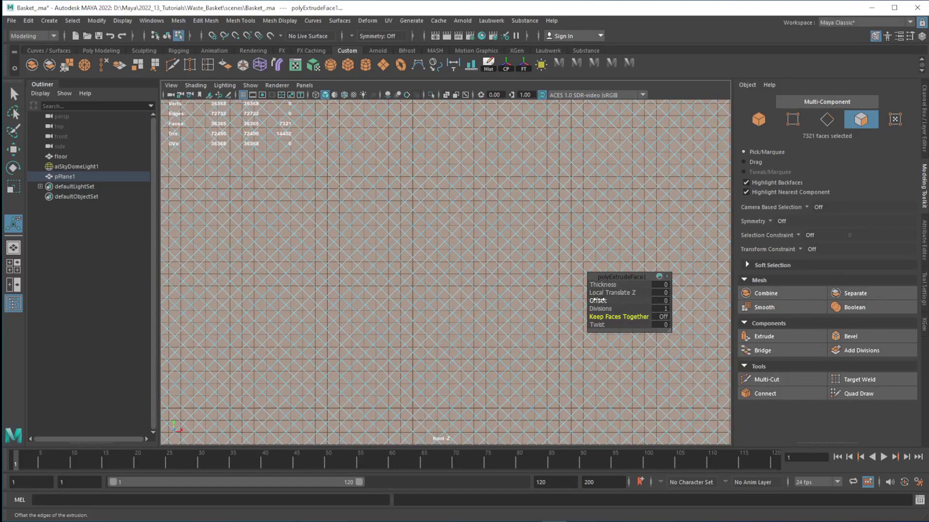
Set the face extrusion's Offset to 0.05 to leave thin strips around every diamond face
{"action": "left_click", "coordinate": [598, 300]}
{"action": "left_click_drag", "start_coordinate": [598, 302], "coordinate": [603, 301]}
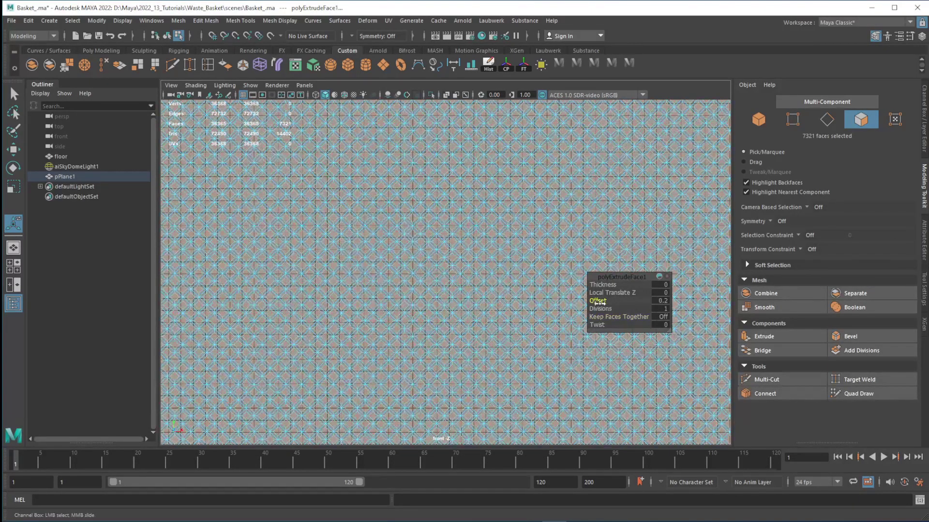
{"action": "right_click_drag", "start_coordinate": [402, 212], "coordinate": [481, 255], "text": "alt"}
{"action": "right_click_drag", "start_coordinate": [357, 234], "coordinate": [483, 297], "text": "alt"}
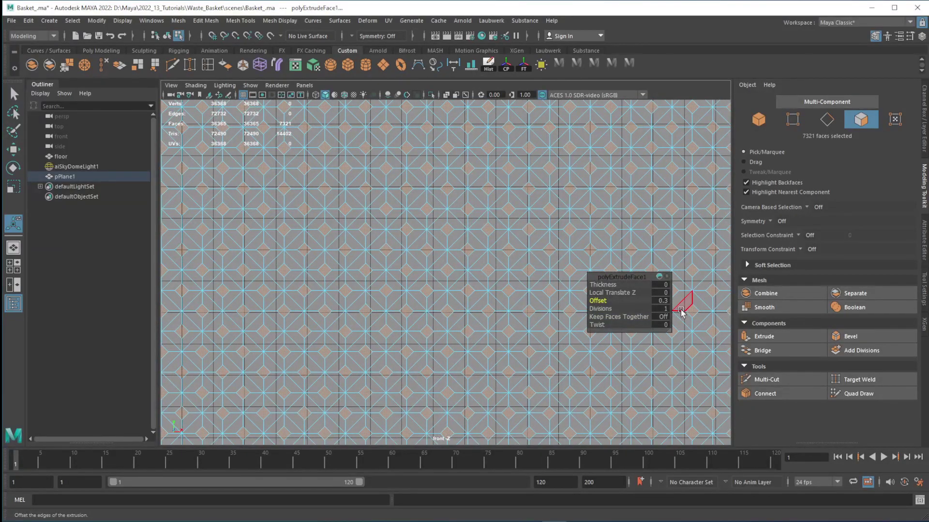
{"action": "left_click", "coordinate": [665, 302]}
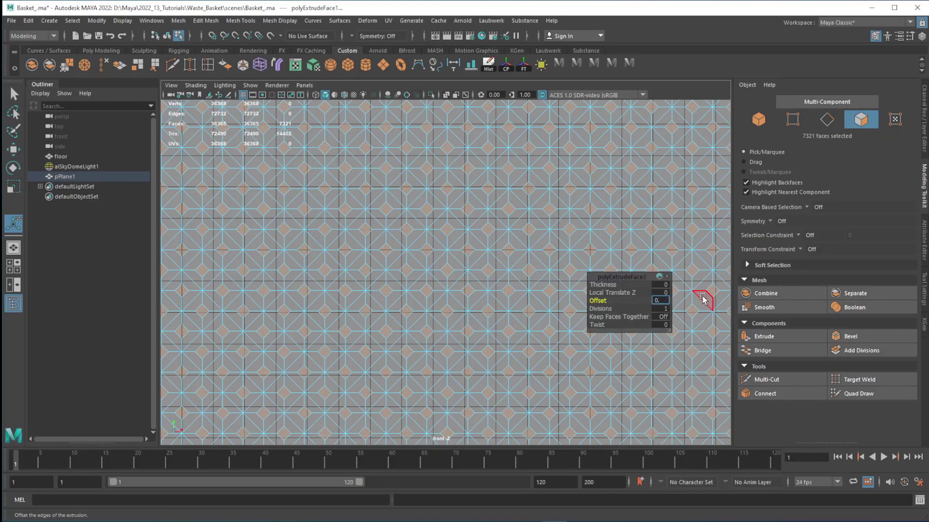
{"action": "right_click_drag", "start_coordinate": [379, 209], "coordinate": [454, 238], "text": "alt"}
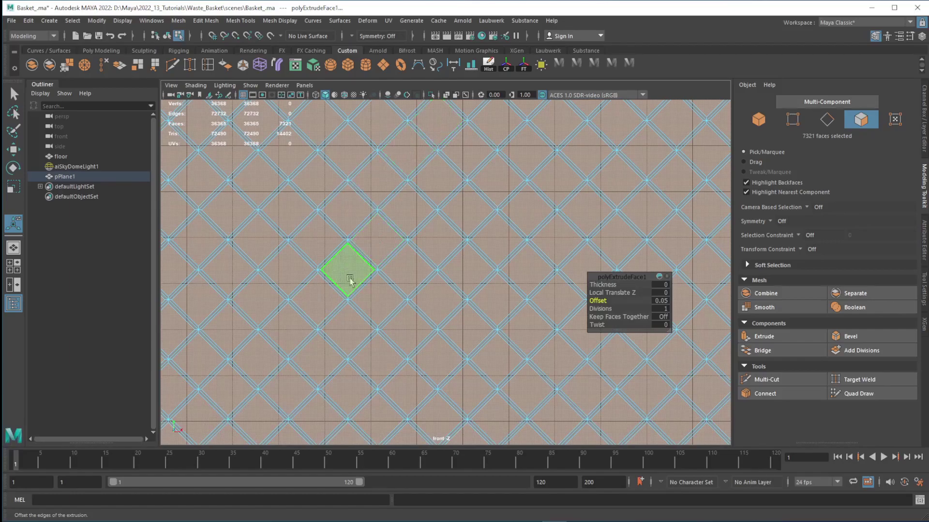
Delete the inset diamond faces to leave an open wire grid and return the mesh to object mode
{"action": "right_click_drag", "start_coordinate": [535, 313], "coordinate": [467, 248], "text": "alt"}
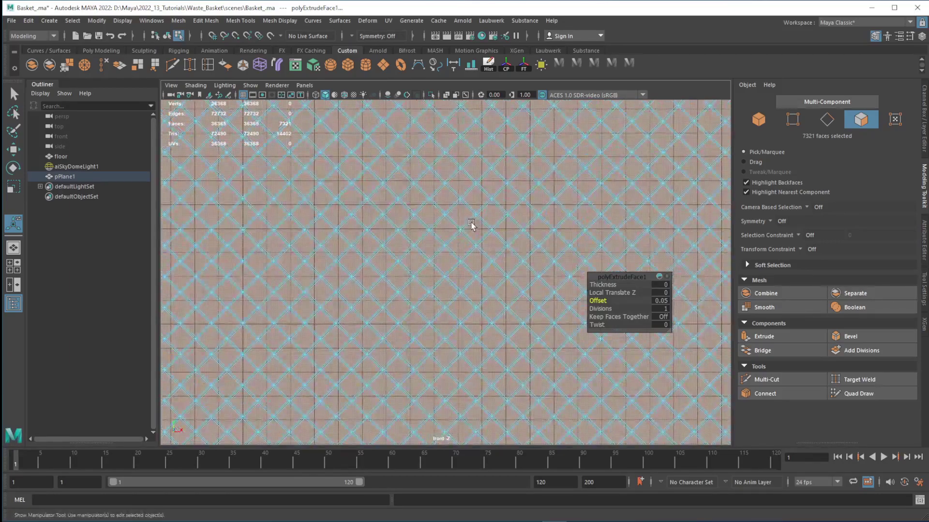
{"action": "key", "text": "Delete"}
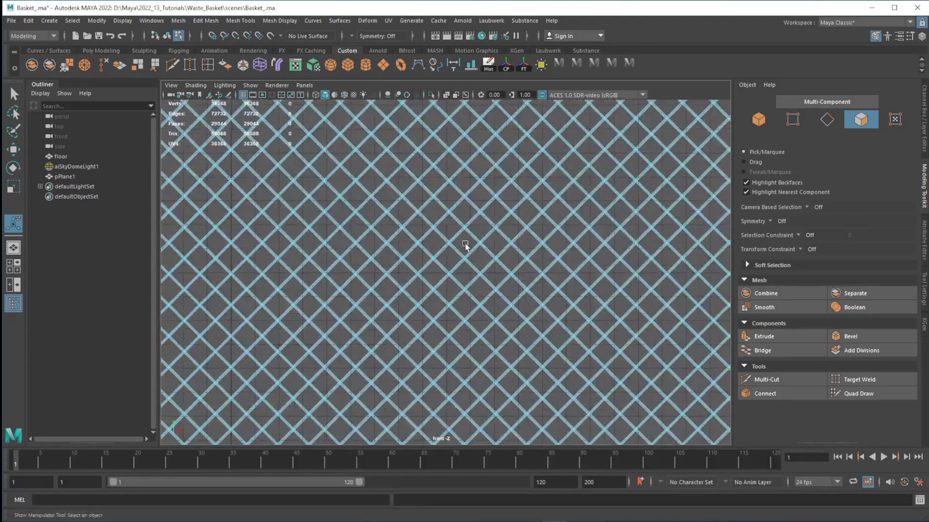
{"action": "right_click_drag", "start_coordinate": [337, 230], "coordinate": [464, 294], "text": "alt"}
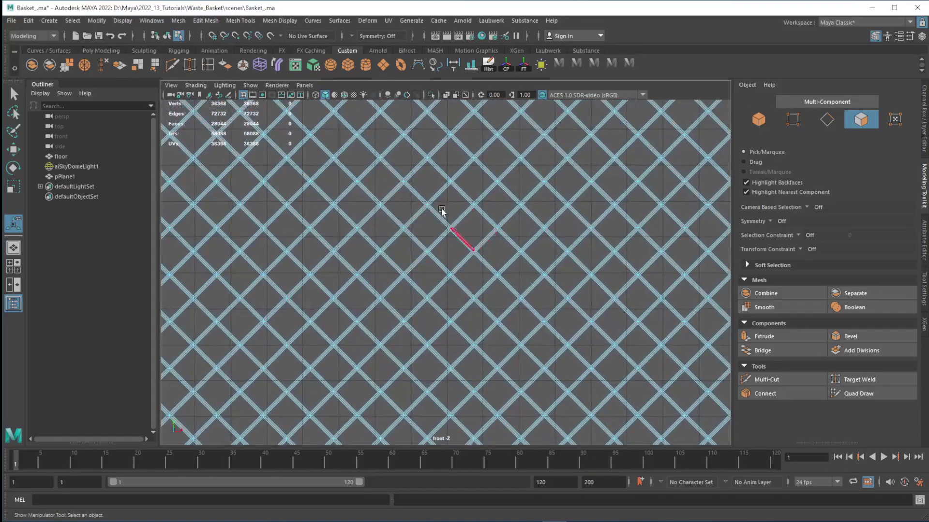
{"action": "right_click_drag", "start_coordinate": [428, 203], "coordinate": [474, 188]}
{"action": "right_click_drag", "start_coordinate": [595, 323], "coordinate": [375, 183], "text": "alt"}
{"action": "right_click", "coordinate": [376, 158]}
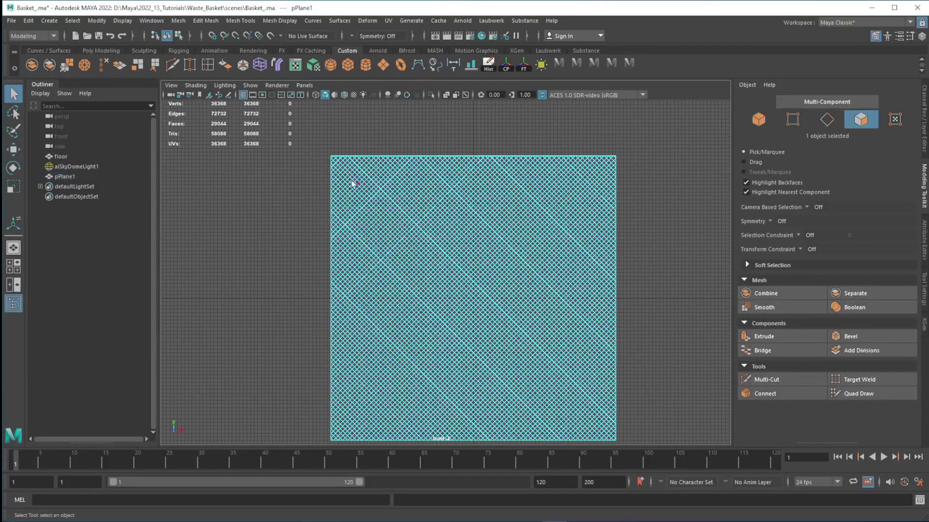
{"action": "left_click_drag", "start_coordinate": [291, 130], "coordinate": [640, 156]}
{"action": "right_click_drag", "start_coordinate": [381, 166], "coordinate": [380, 192]}
{"action": "middle_click_drag", "start_coordinate": [271, 149], "coordinate": [266, 195], "text": "alt"}
{"action": "right_click_drag", "start_coordinate": [266, 195], "coordinate": [487, 251], "text": "alt"}
{"action": "middle_click_drag", "start_coordinate": [487, 251], "coordinate": [429, 263], "text": "alt"}
{"action": "right_click_drag", "start_coordinate": [429, 263], "coordinate": [398, 233], "text": "alt"}
{"action": "left_click_drag", "start_coordinate": [179, 152], "coordinate": [684, 174]}
{"action": "left_click_drag", "start_coordinate": [191, 144], "coordinate": [692, 176]}
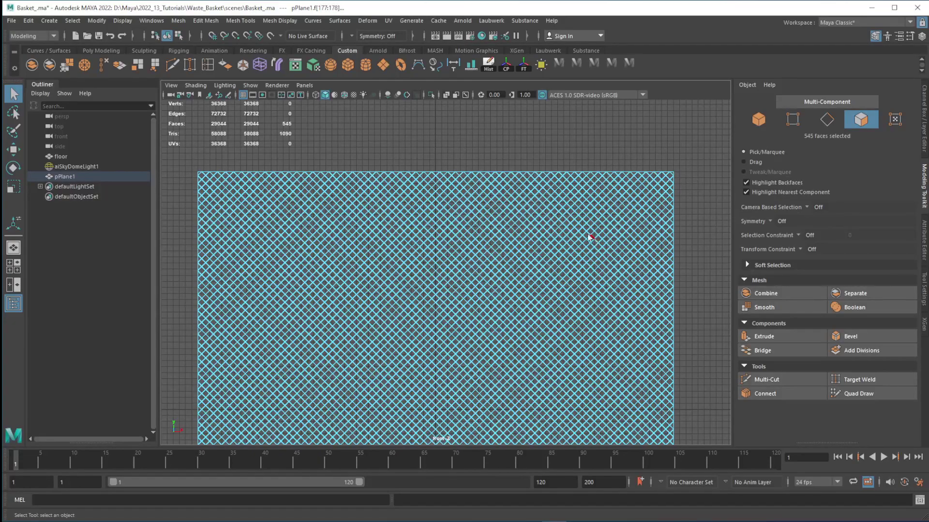
{"action": "right_click", "coordinate": [493, 211]}
{"action": "left_click", "coordinate": [425, 152]}
{"action": "right_click", "coordinate": [426, 193]}
{"action": "left_click", "coordinate": [420, 218]}
{"action": "left_click_drag", "start_coordinate": [191, 161], "coordinate": [688, 203]}
{"action": "scroll", "coordinate": [483, 268], "scroll_direction": "down", "scroll_amount": 2}
{"action": "right_click", "coordinate": [477, 234]}
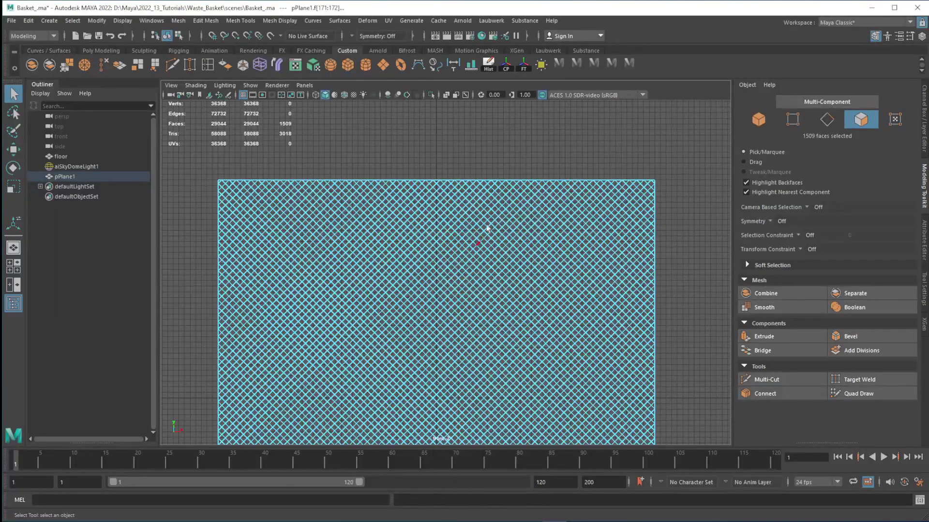
Return the mesh to object mode and delete its construction history
{"action": "right_click_drag", "start_coordinate": [492, 199], "coordinate": [532, 188]}
{"action": "left_click", "coordinate": [502, 171]}
{"action": "left_click", "coordinate": [485, 250]}
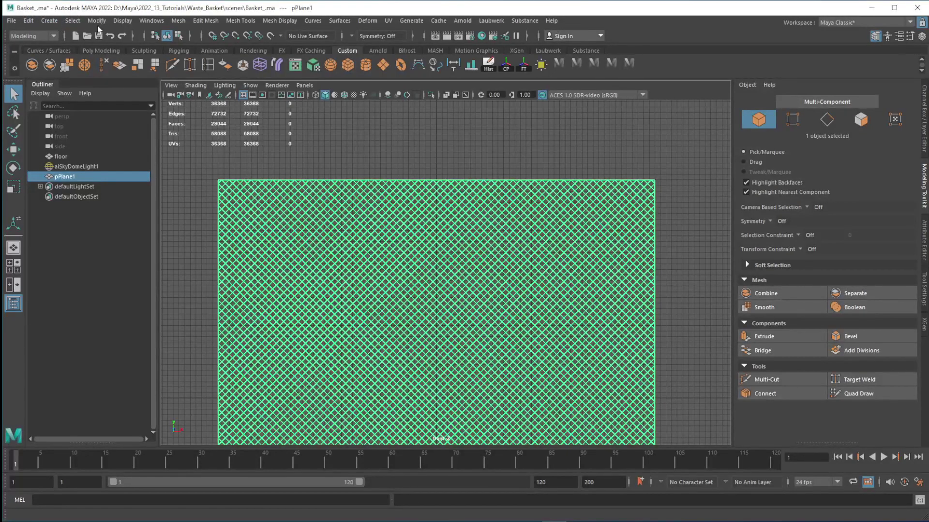
{"action": "left_click", "coordinate": [30, 21]}
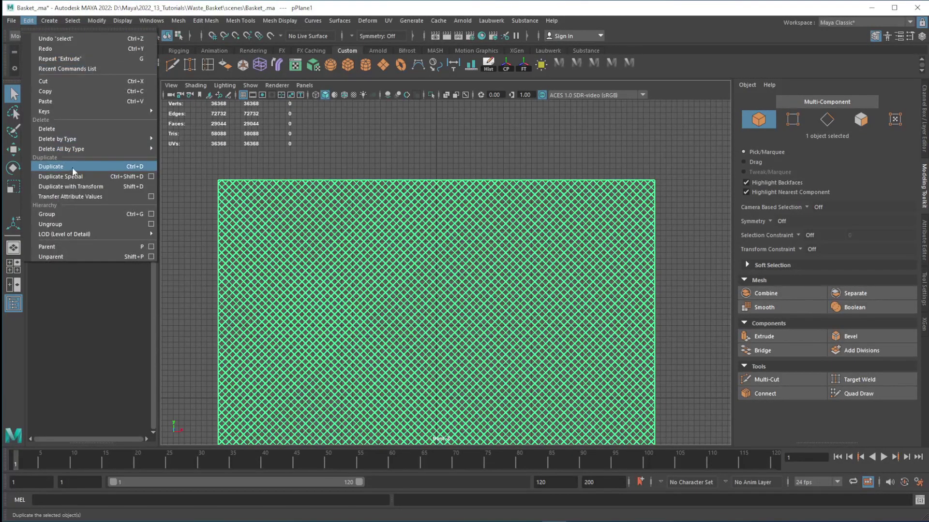
{"action": "mouse_move", "coordinate": [85, 152]}
{"action": "left_click", "coordinate": [180, 150]}
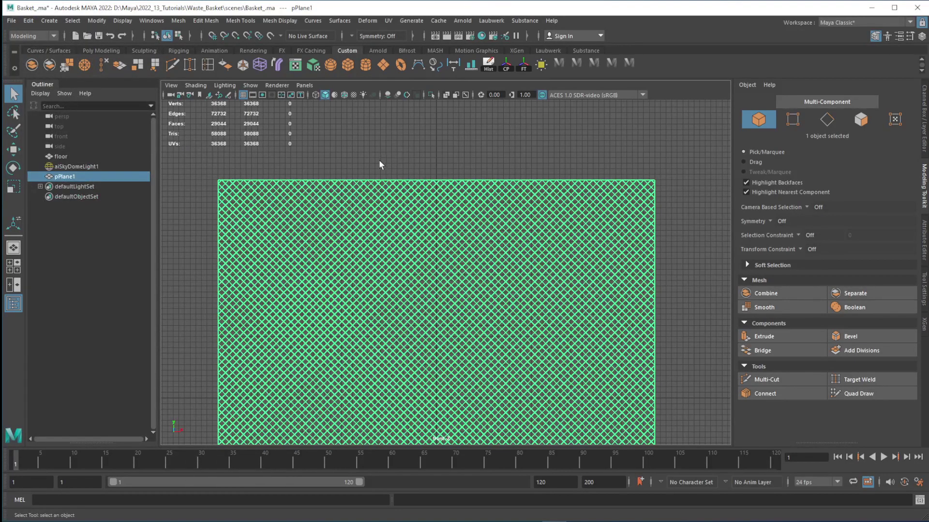
Delete the outermost row of faces along the mesh's top border
{"action": "right_click_drag", "start_coordinate": [383, 200], "coordinate": [385, 225]}
{"action": "left_click_drag", "start_coordinate": [225, 155], "coordinate": [405, 202]}
{"action": "middle_click_drag", "start_coordinate": [508, 280], "coordinate": [302, 207], "text": "alt"}
{"action": "right_click_drag", "start_coordinate": [303, 207], "coordinate": [414, 218], "text": "alt"}
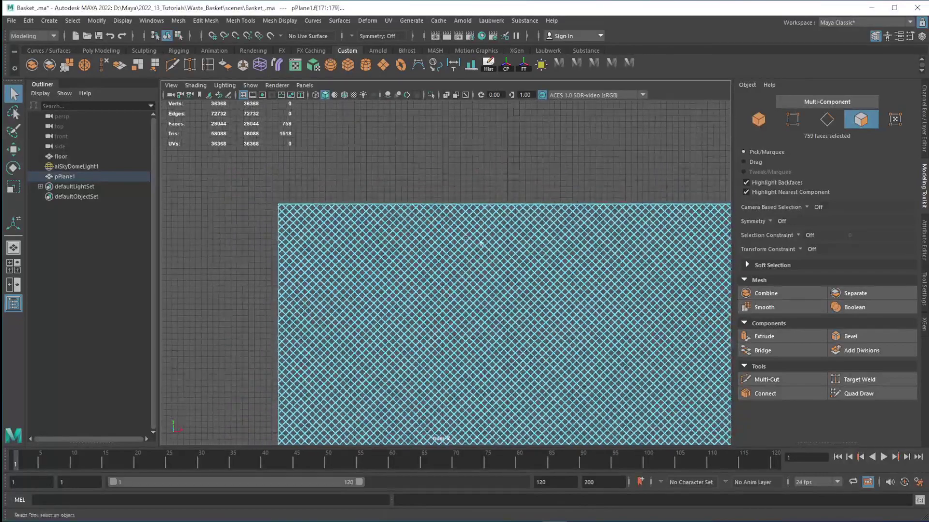
{"action": "left_click_drag", "start_coordinate": [196, 161], "coordinate": [686, 187]}
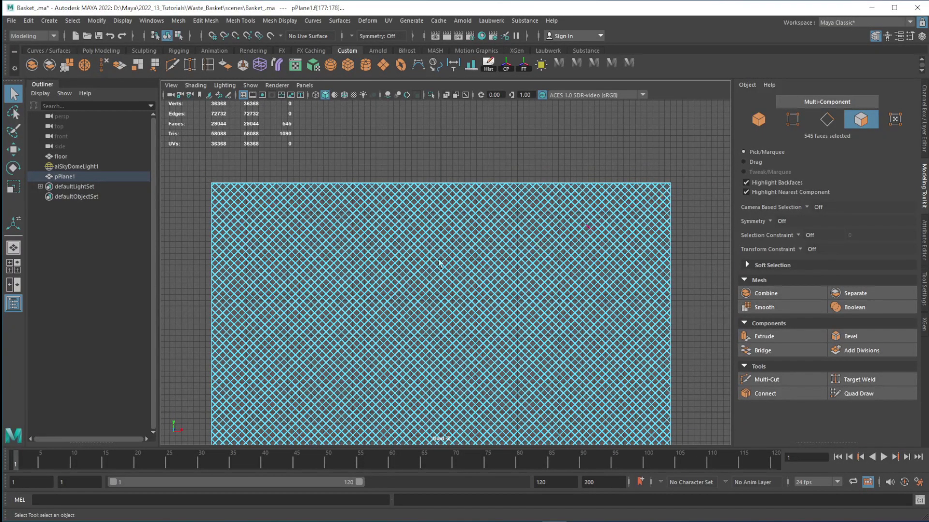
{"action": "left_click_drag", "start_coordinate": [167, 293], "coordinate": [686, 184]}
{"action": "key", "text": "Delete"}
Delete the outermost column of faces along the mesh's right border
{"action": "middle_click_drag", "start_coordinate": [541, 364], "coordinate": [535, 296], "text": "alt"}
{"action": "scroll", "coordinate": [624, 349], "scroll_direction": "down", "scroll_amount": 1}
{"action": "right_click_drag", "start_coordinate": [624, 350], "coordinate": [508, 301], "text": "alt"}
{"action": "left_click_drag", "start_coordinate": [598, 112], "coordinate": [564, 432]}
{"action": "left_click_drag", "start_coordinate": [470, 113], "coordinate": [566, 431]}
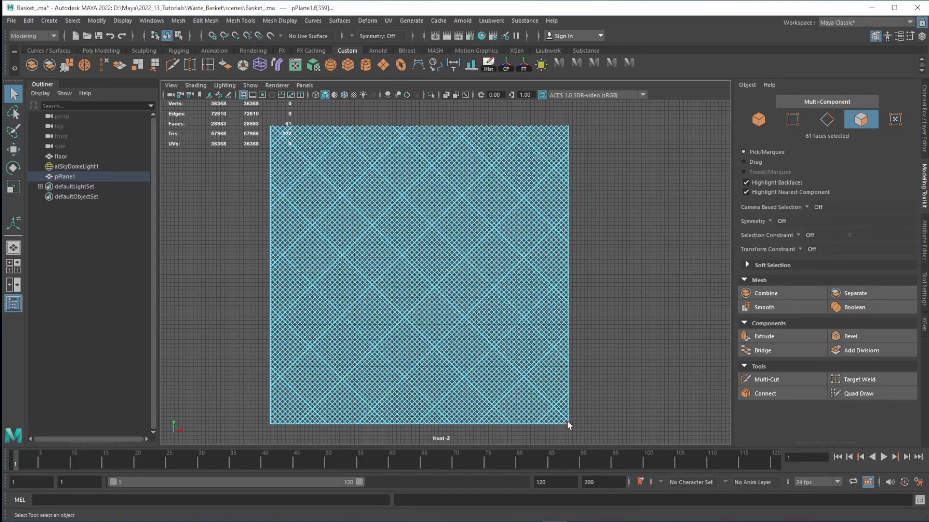
{"action": "key", "text": "Delete"}
Delete the outermost column of faces along the mesh's left border
{"action": "left_click_drag", "start_coordinate": [236, 101], "coordinate": [270, 431]}
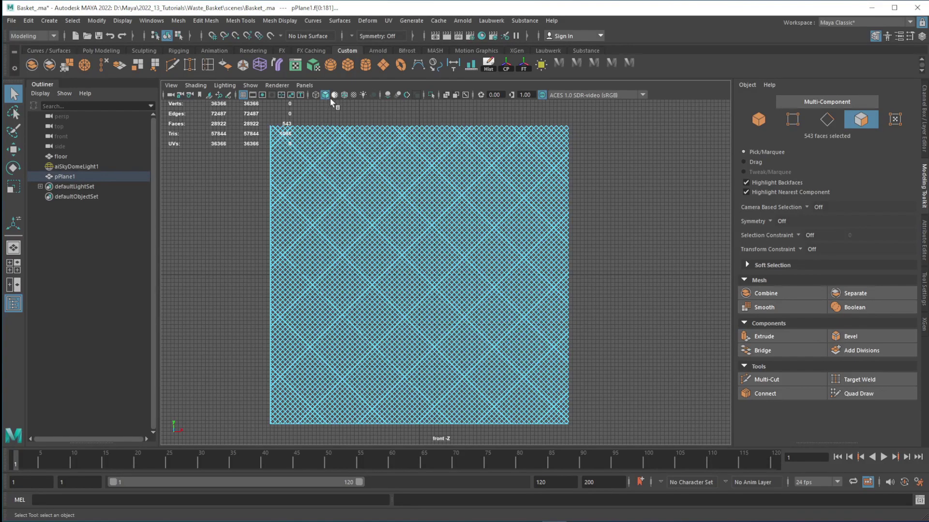
{"action": "left_click_drag", "start_coordinate": [332, 115], "coordinate": [271, 429], "text": "ctrl"}
{"action": "key", "text": "Delete"}
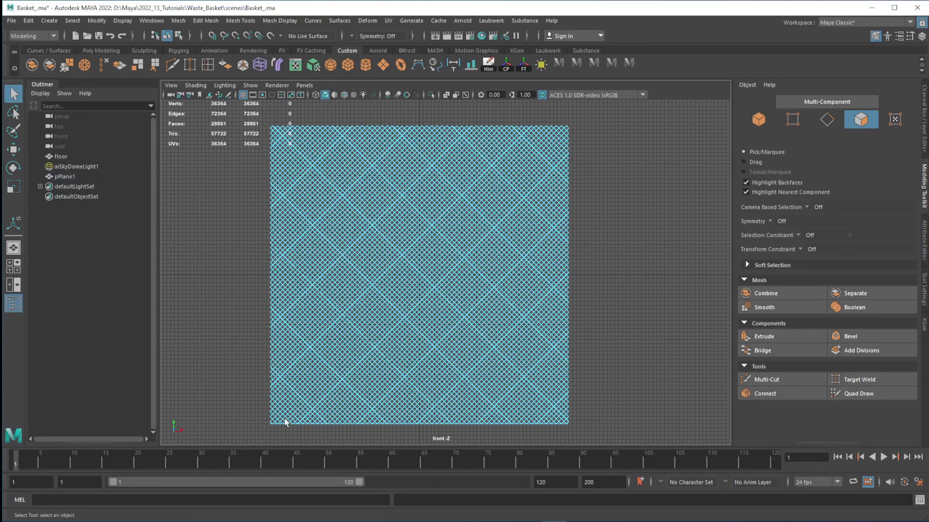
Delete a strip of faces along the mesh's bottom border and return the mesh to object mode
{"action": "middle_click_drag", "start_coordinate": [313, 420], "coordinate": [318, 393], "text": "alt"}
{"action": "left_click_drag", "start_coordinate": [213, 422], "coordinate": [700, 365]}
{"action": "key", "text": "Delete"}
{"action": "key", "text": "f"}
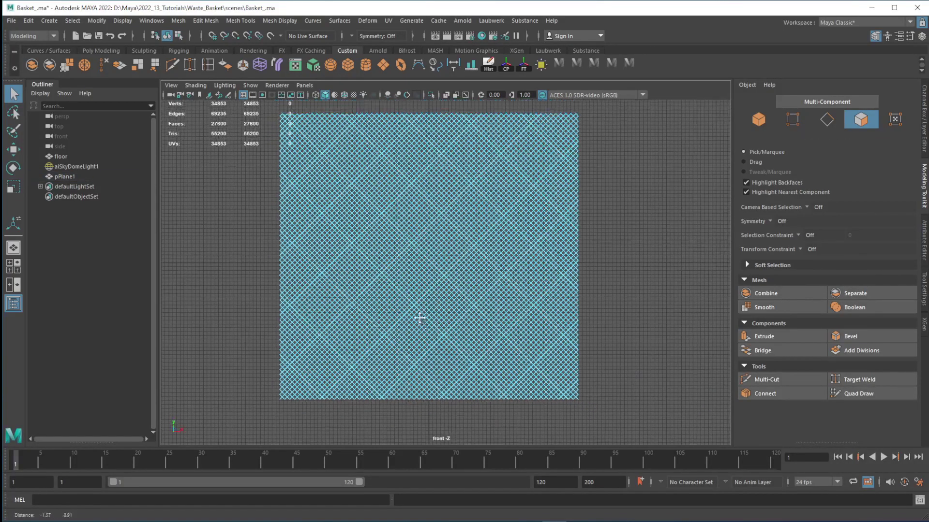
{"action": "right_click_drag", "start_coordinate": [473, 170], "coordinate": [520, 151]}
{"action": "middle_click_drag", "start_coordinate": [440, 290], "coordinate": [438, 280], "text": "alt"}
{"action": "scroll", "coordinate": [460, 193], "scroll_direction": "up", "scroll_amount": 2}
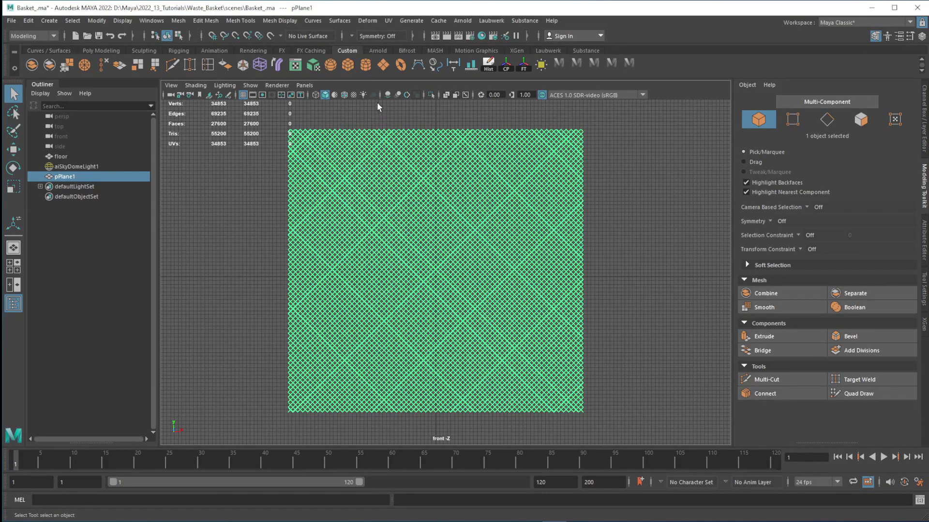
Create a polygon cylinder with radius 4 and height 32 as a size reference
{"action": "left_click", "coordinate": [366, 66]}
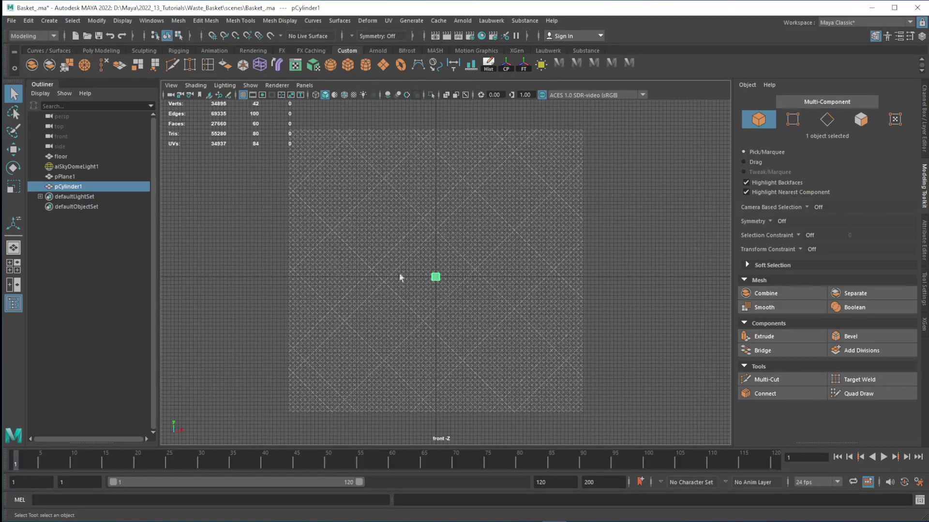
{"action": "left_click", "coordinate": [924, 113]}
{"action": "left_click", "coordinate": [819, 218]}
{"action": "left_click", "coordinate": [898, 225]}
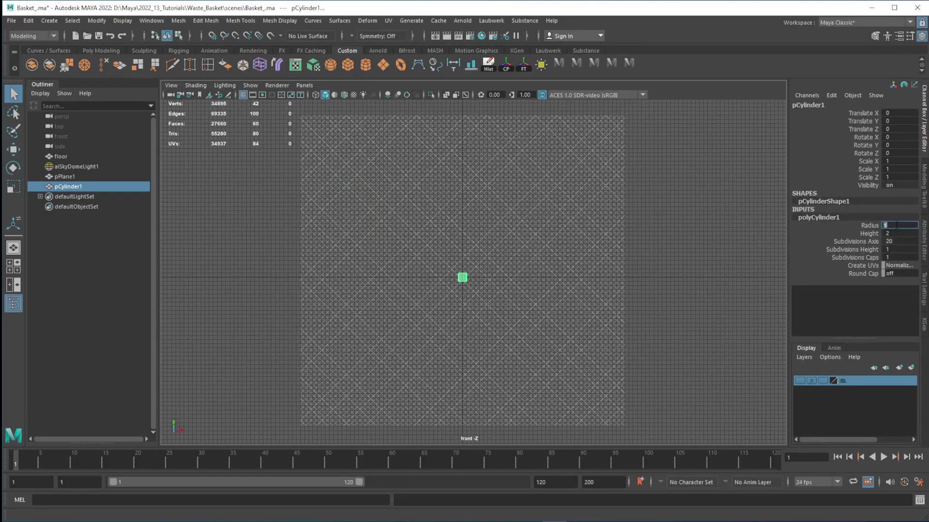
{"action": "key", "text": "Return"}
{"action": "left_click", "coordinate": [898, 233]}
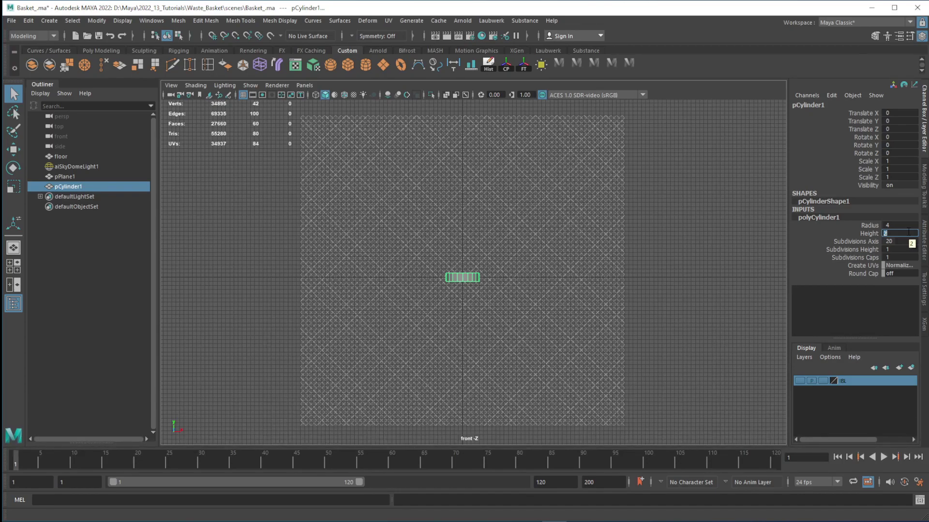
{"action": "key", "text": "Return"}
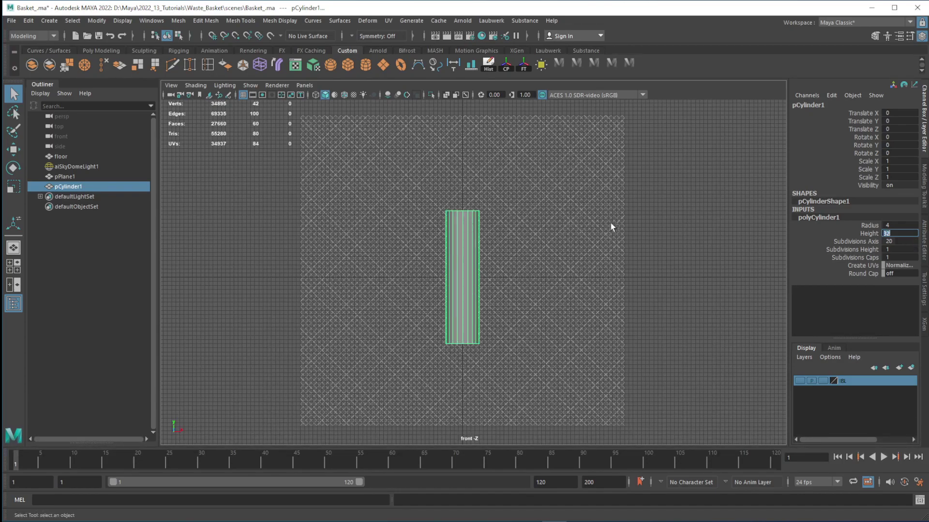
Raise the cylinder to about 16.4 in Y and lower the mesh to about -6.76 in Y, aligning their top edges
{"action": "left_click", "coordinate": [568, 263]}
{"action": "key", "text": "w"}
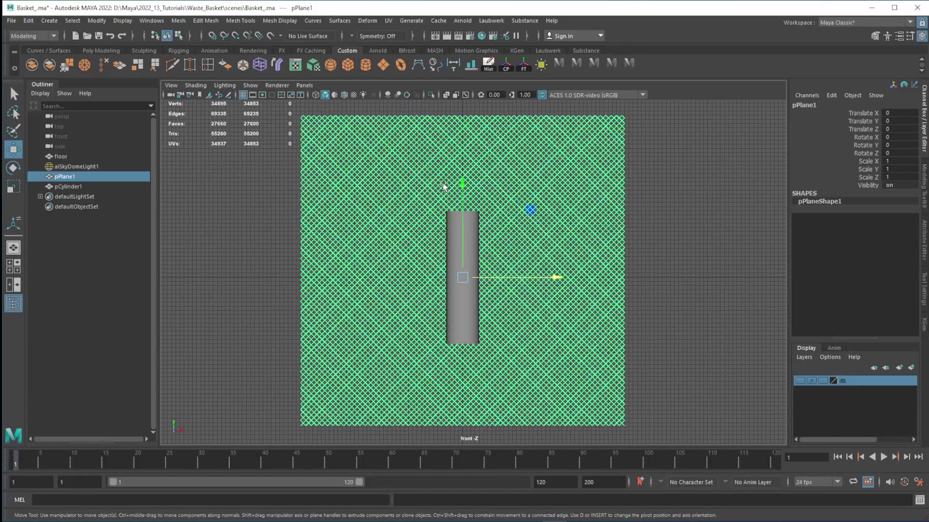
{"action": "left_click", "coordinate": [452, 252]}
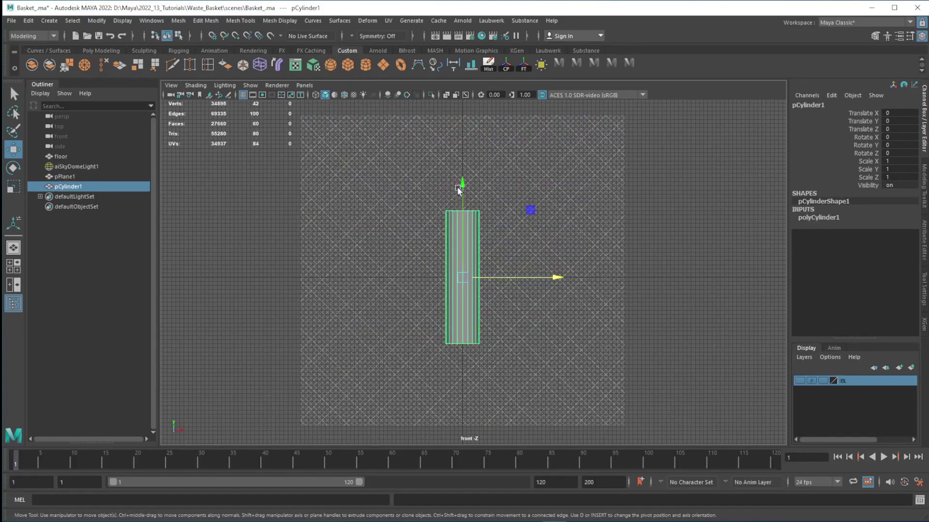
{"action": "left_click_drag", "start_coordinate": [460, 182], "coordinate": [487, 120]}
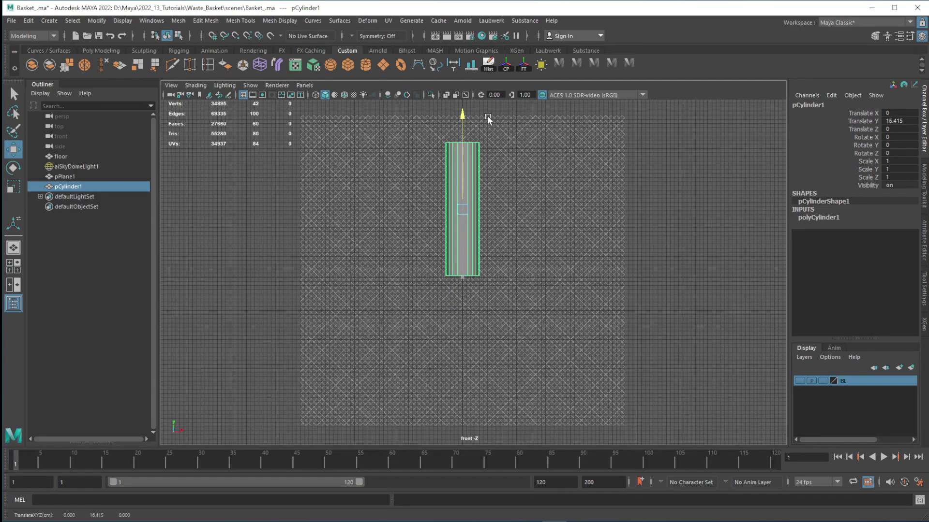
{"action": "left_click_drag", "start_coordinate": [638, 158], "coordinate": [567, 165]}
{"action": "left_click_drag", "start_coordinate": [464, 184], "coordinate": [467, 211]}
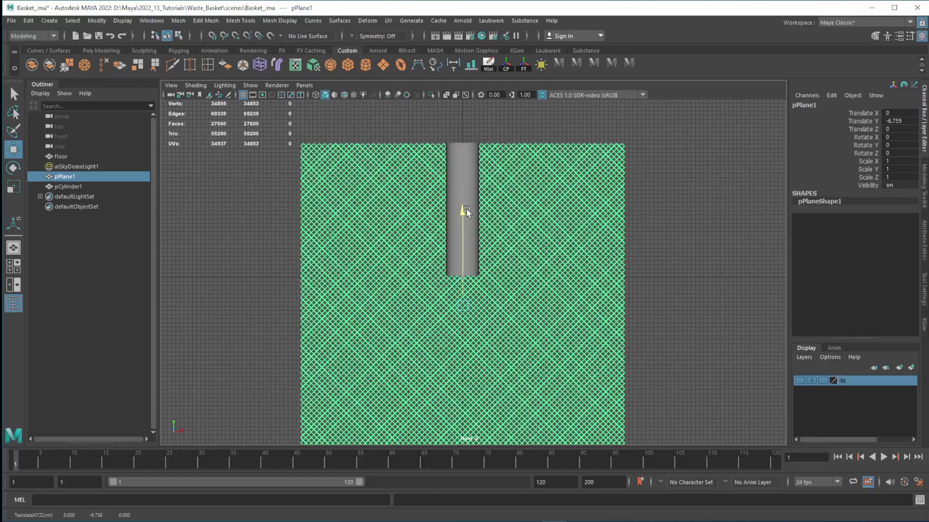
Delete all mesh faces below the base of the cylinder
{"action": "middle_click_drag", "start_coordinate": [525, 403], "coordinate": [528, 317], "text": "alt"}
{"action": "right_click_drag", "start_coordinate": [462, 255], "coordinate": [462, 283]}
{"action": "left_click_drag", "start_coordinate": [257, 410], "coordinate": [726, 192]}
{"action": "key", "text": "Delete"}
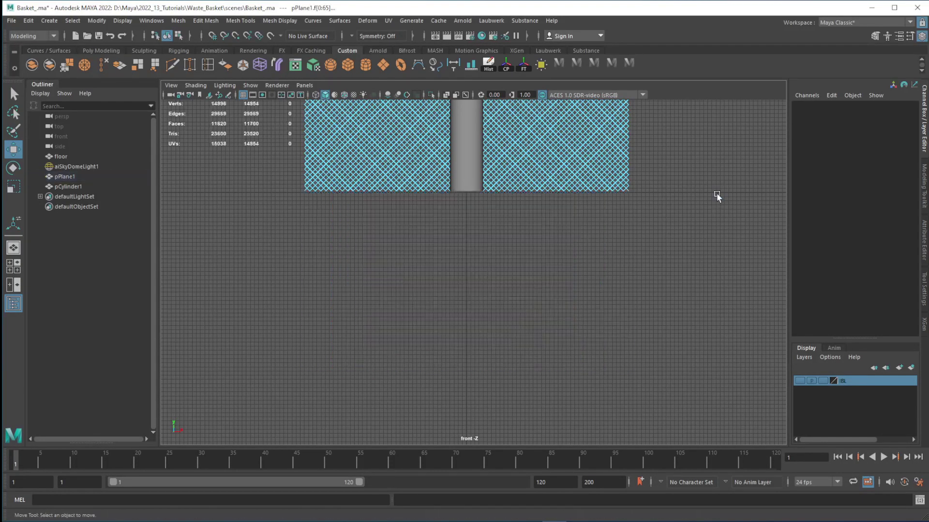
{"action": "key", "text": "f"}
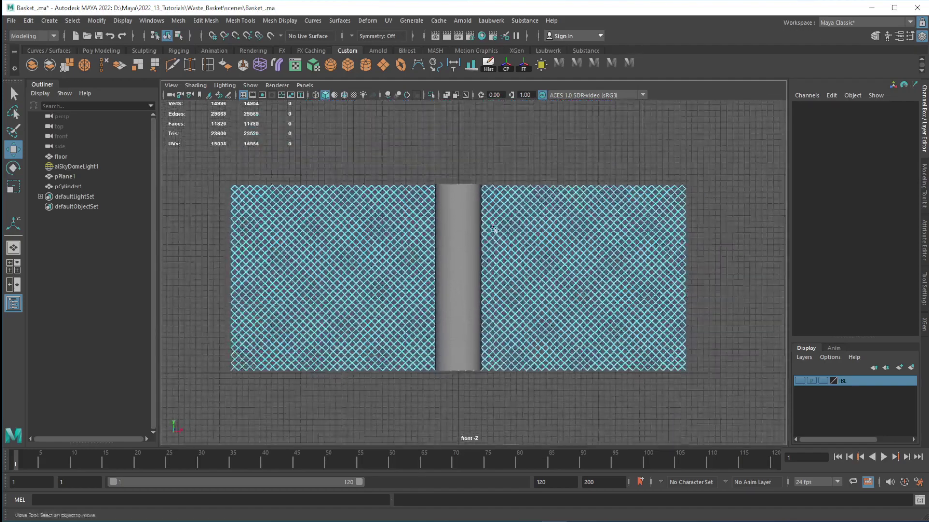
Return the mesh to object mode, then center its pivot and freeze its transformations
{"action": "right_click_drag", "start_coordinate": [497, 202], "coordinate": [541, 183]}
{"action": "middle_click_drag", "start_coordinate": [493, 213], "coordinate": [505, 218], "text": "alt"}
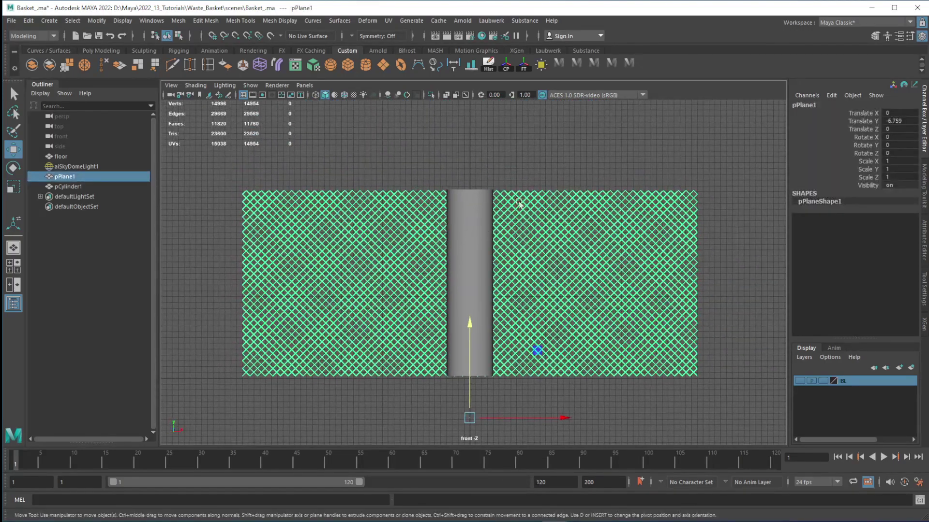
{"action": "left_click", "coordinate": [509, 68]}
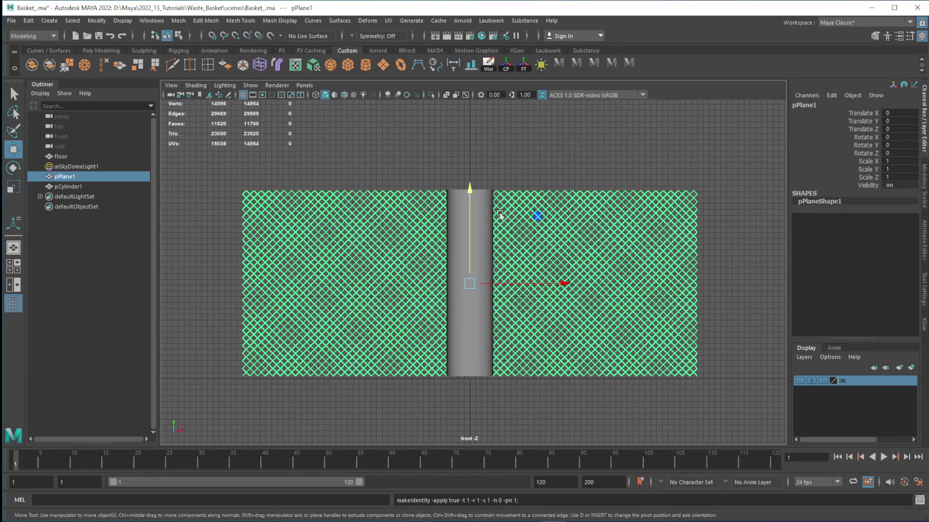
Review the reference cylinder's creation settings and reselect the wire mesh
{"action": "left_click", "coordinate": [455, 232]}
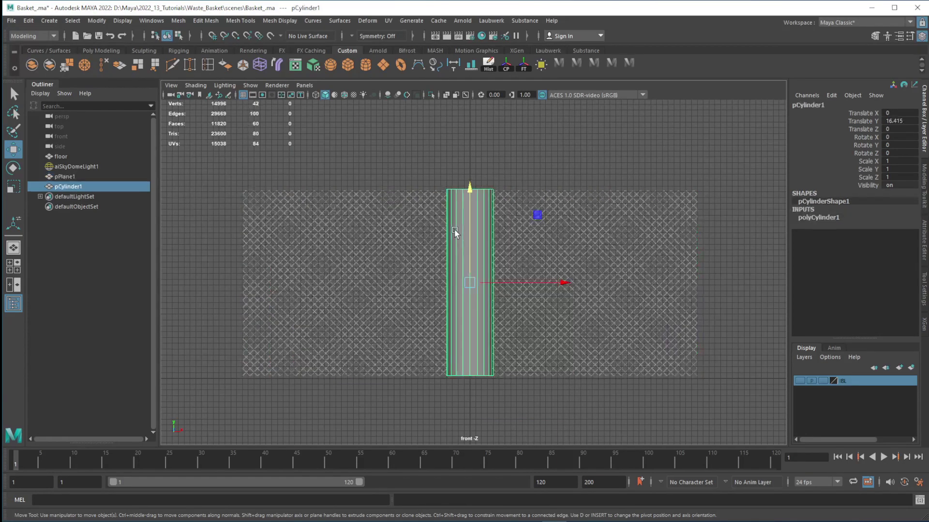
{"action": "left_click", "coordinate": [836, 218]}
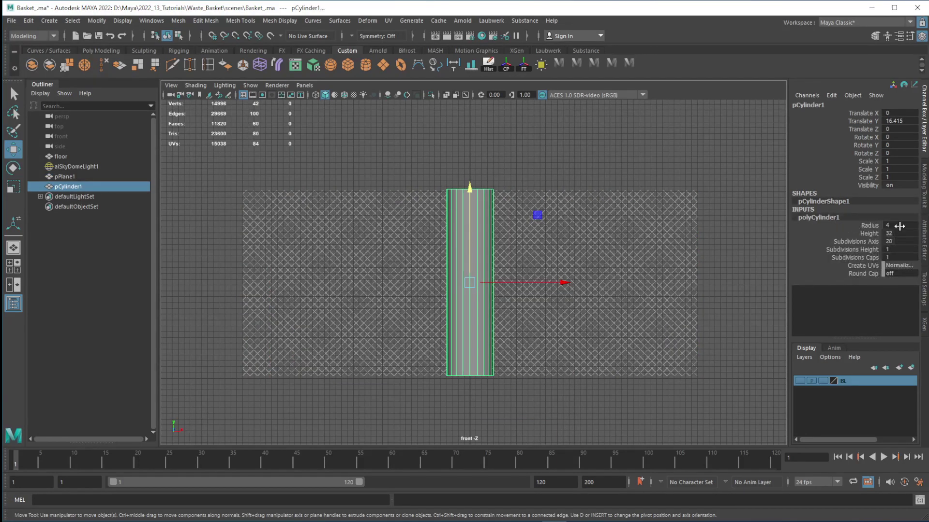
{"action": "left_click", "coordinate": [605, 223]}
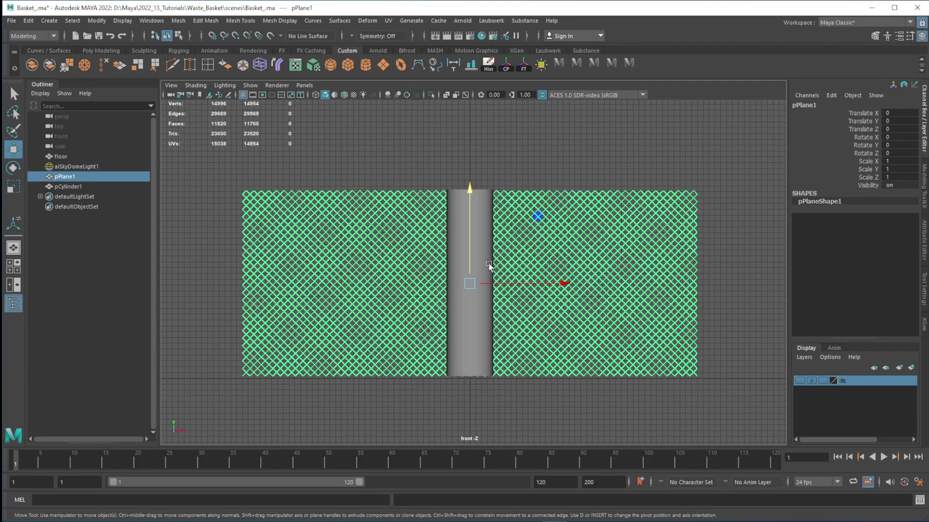
Inspect the wire mesh and the reference cylinder from several angles in the perspective view
{"action": "key", "text": "space"}
{"action": "key", "text": "space"}
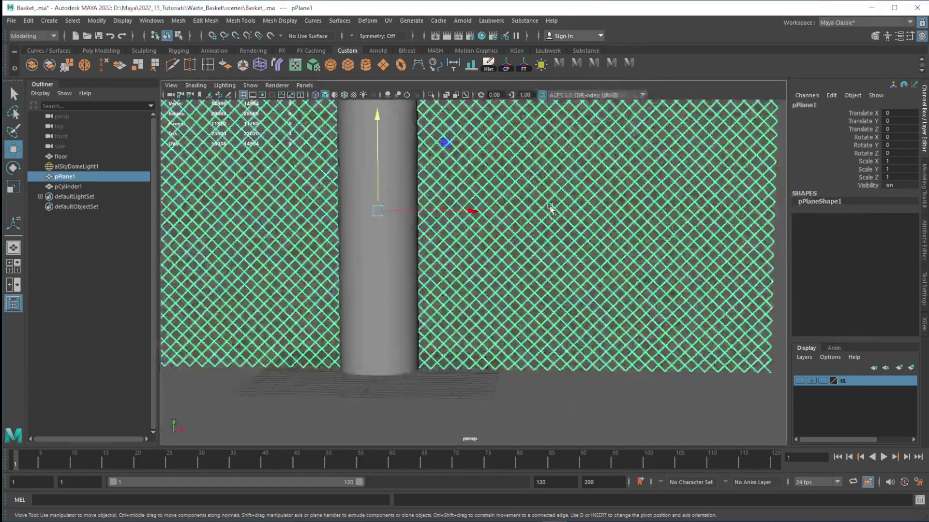
{"action": "left_click_drag", "start_coordinate": [549, 213], "coordinate": [542, 247], "text": "alt"}
{"action": "right_click_drag", "start_coordinate": [542, 247], "coordinate": [486, 357], "text": "alt"}
{"action": "left_click_drag", "start_coordinate": [491, 269], "coordinate": [474, 229], "text": "alt"}
{"action": "right_click_drag", "start_coordinate": [474, 229], "coordinate": [493, 238], "text": "alt"}
{"action": "left_click_drag", "start_coordinate": [493, 238], "coordinate": [520, 254], "text": "alt"}
{"action": "right_click_drag", "start_coordinate": [390, 228], "coordinate": [426, 218], "text": "alt"}
{"action": "middle_click_drag", "start_coordinate": [426, 217], "coordinate": [486, 190], "text": "alt"}
{"action": "left_click_drag", "start_coordinate": [485, 190], "coordinate": [527, 214], "text": "alt"}
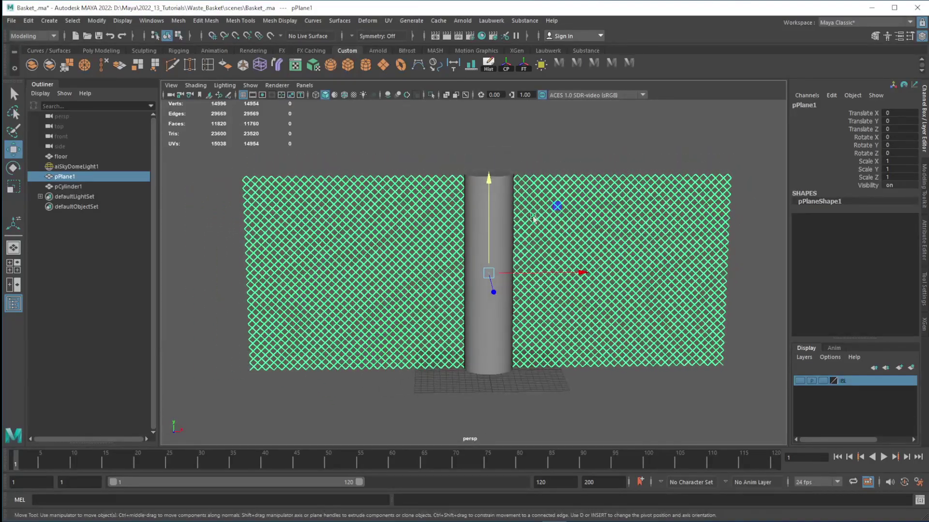
{"action": "middle_click_drag", "start_coordinate": [581, 211], "coordinate": [578, 222], "text": "alt"}
{"action": "right_click_drag", "start_coordinate": [578, 222], "coordinate": [525, 246], "text": "alt"}
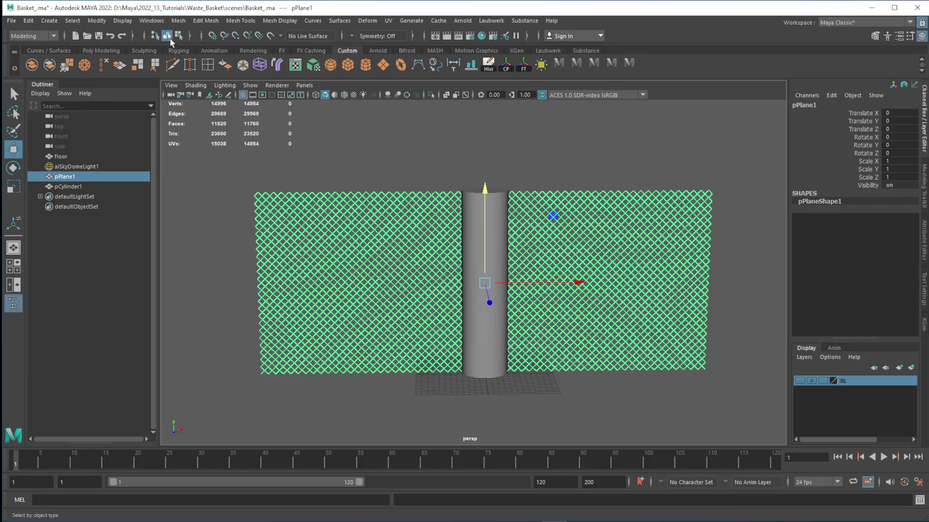
Add a nonlinear Bend deformer to the wire mesh
{"action": "left_click", "coordinate": [371, 21]}
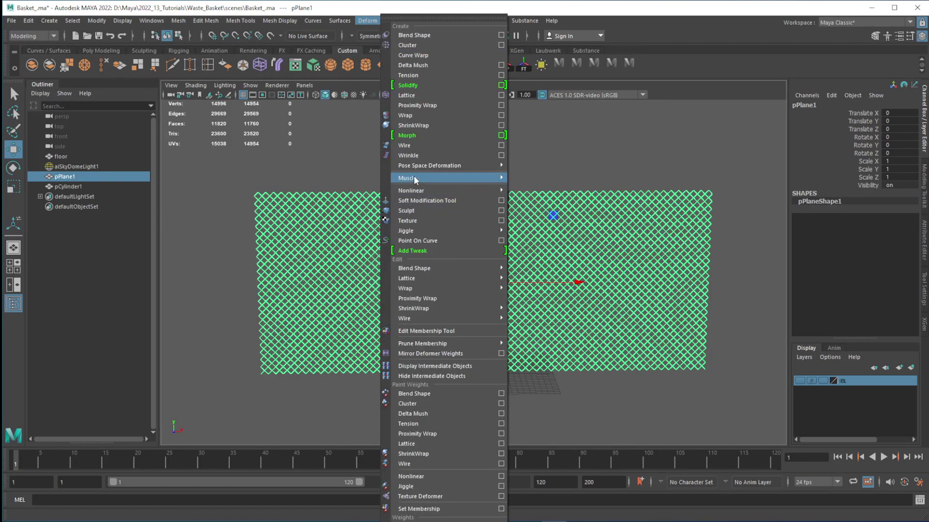
{"action": "mouse_move", "coordinate": [464, 191]}
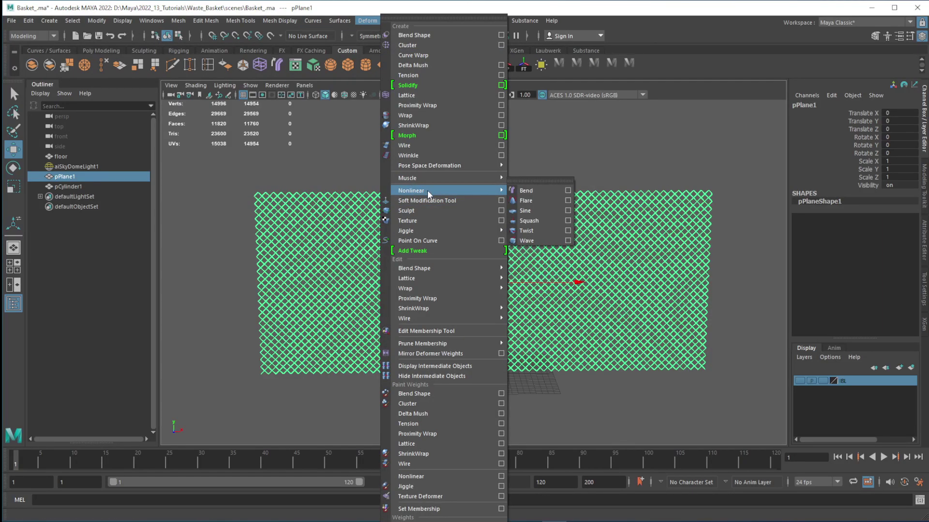
{"action": "left_click", "coordinate": [533, 192]}
{"action": "right_click_drag", "start_coordinate": [572, 226], "coordinate": [544, 192], "text": "alt"}
{"action": "middle_click_drag", "start_coordinate": [544, 191], "coordinate": [522, 199], "text": "alt"}
{"action": "left_click_drag", "start_coordinate": [549, 264], "coordinate": [538, 263], "text": "alt"}
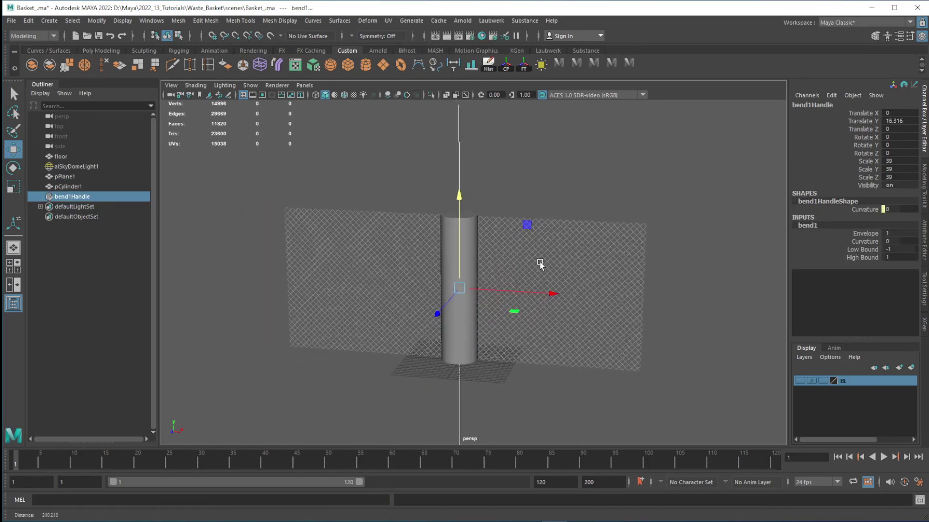
Try bending the mesh with the deformer handle in its default orientation, and undo the curvature change
{"action": "left_click", "coordinate": [862, 243]}
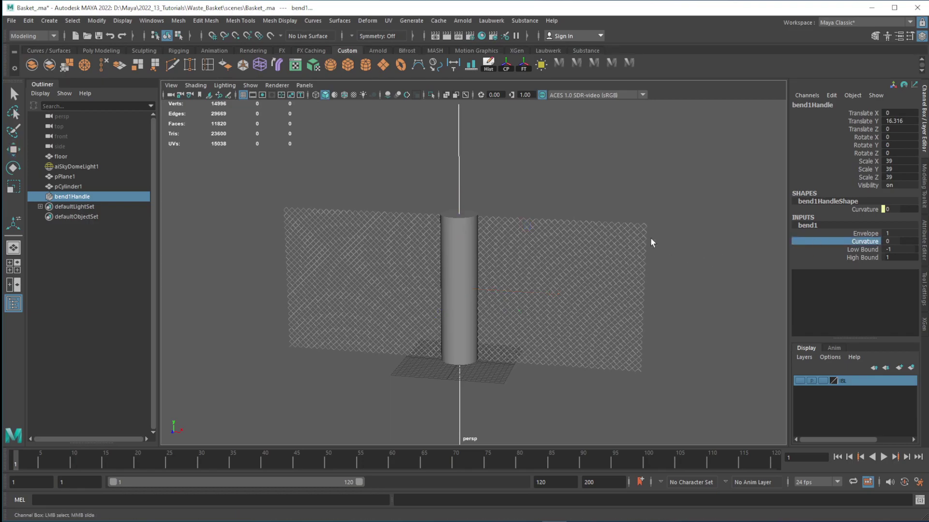
{"action": "middle_click_drag", "start_coordinate": [663, 244], "coordinate": [673, 245]}
{"action": "left_click_drag", "start_coordinate": [673, 244], "coordinate": [535, 263], "text": "alt"}
{"action": "key", "text": "ctrl+z"}
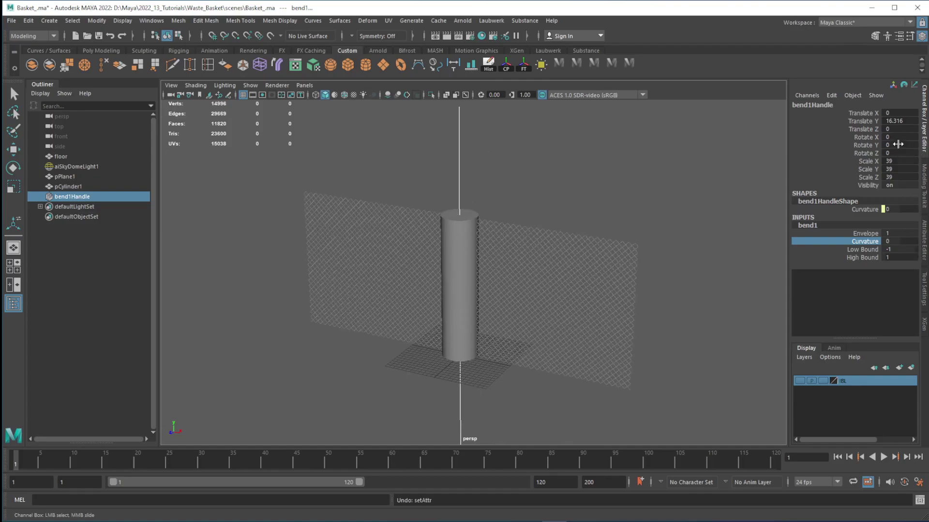
Set the bend handle's Rotate Y and Rotate Z to 90
{"action": "left_click_drag", "start_coordinate": [898, 145], "coordinate": [900, 152]}
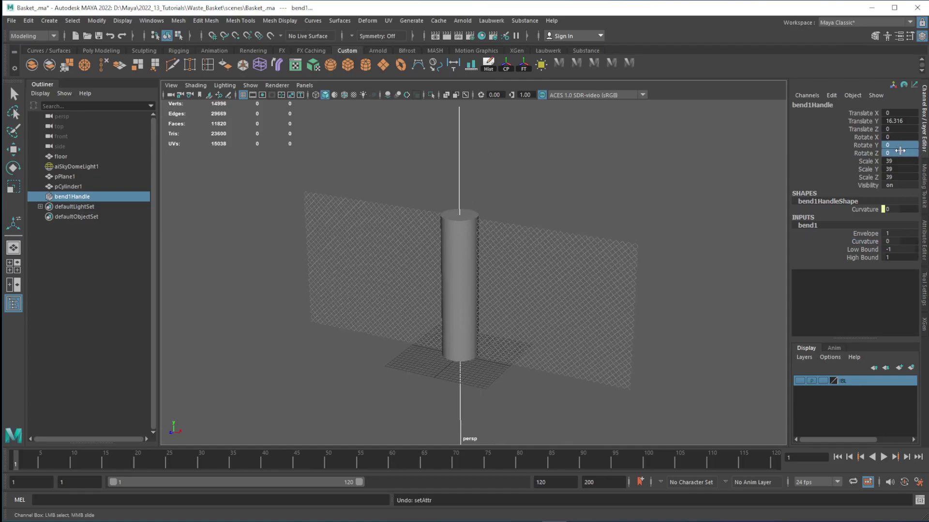
{"action": "left_click", "coordinate": [900, 152]}
{"action": "key", "text": "Return"}
{"action": "left_click_drag", "start_coordinate": [600, 263], "coordinate": [686, 280], "text": "alt"}
Increase the bend deformer's curvature to 180 to roll the mesh into a cylinder, and examine the seam
{"action": "left_click", "coordinate": [865, 242]}
{"action": "middle_click_drag", "start_coordinate": [638, 266], "coordinate": [754, 270]}
{"action": "right_click_drag", "start_coordinate": [577, 256], "coordinate": [532, 247], "text": "alt"}
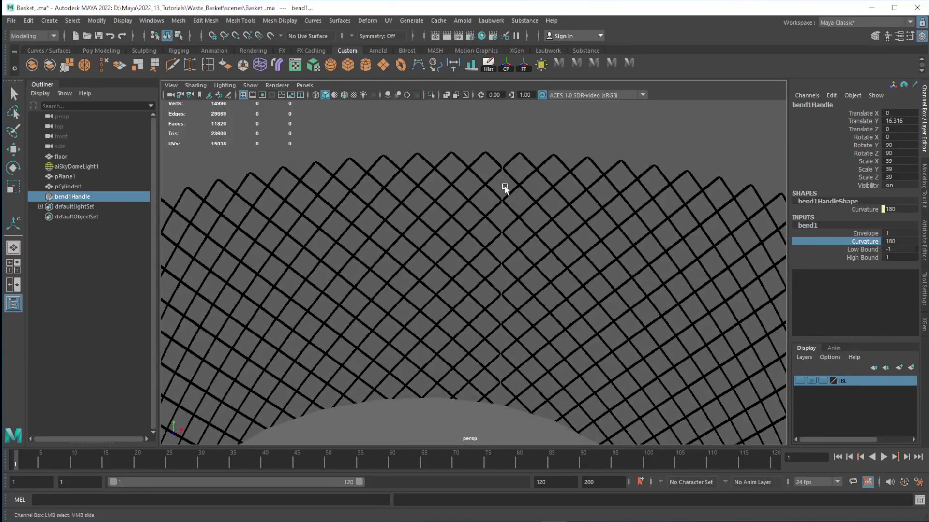
{"action": "middle_click_drag", "start_coordinate": [543, 317], "coordinate": [540, 238], "text": "alt"}
{"action": "right_click_drag", "start_coordinate": [540, 238], "coordinate": [556, 218], "text": "alt"}
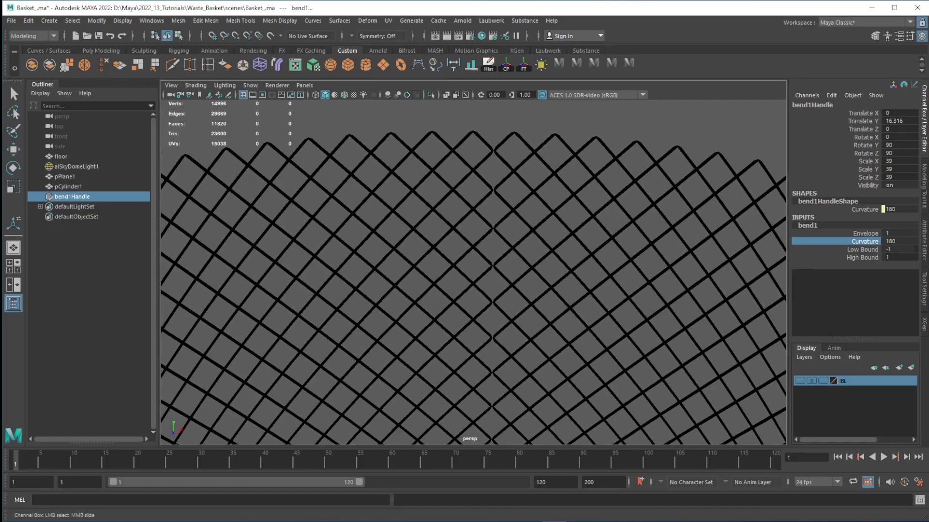
Set the bend deformer's curvature to 180.3 to tighten the seam, and check how the edges meet
{"action": "double_click", "coordinate": [899, 241]}
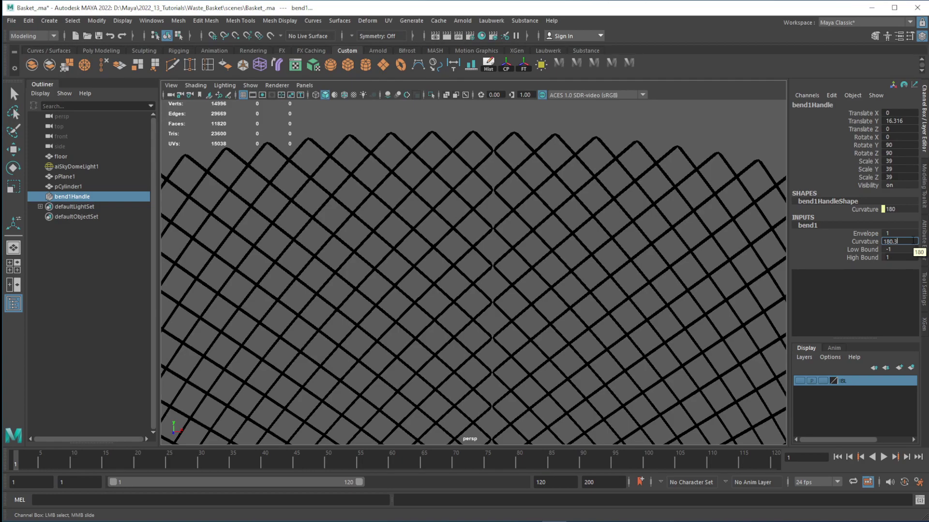
{"action": "type", "text": "180.3"}
{"action": "key", "text": "Return"}
{"action": "right_click_drag", "start_coordinate": [604, 297], "coordinate": [561, 281], "text": "alt"}
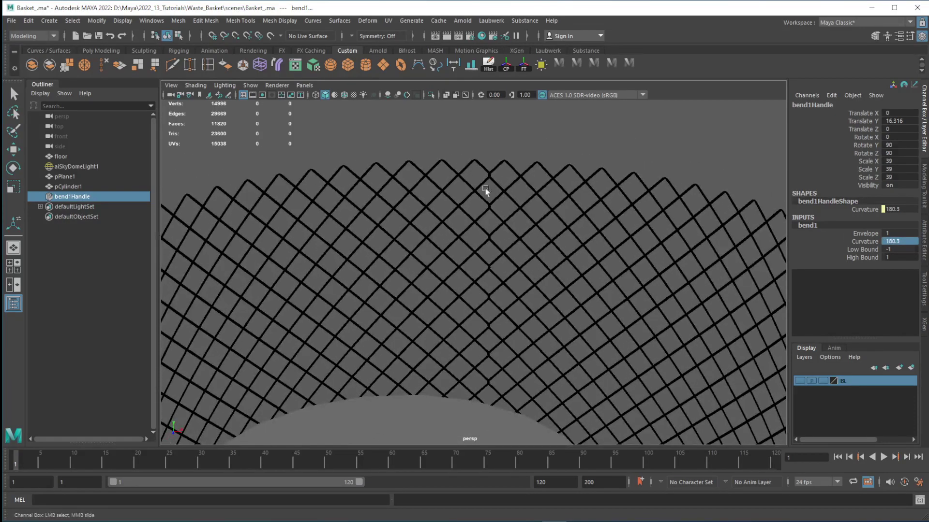
{"action": "right_click_drag", "start_coordinate": [619, 311], "coordinate": [608, 234], "text": "alt"}
Delete the rolled mesh's construction history to bake in the bend, and deselect it
{"action": "left_click", "coordinate": [607, 234]}
{"action": "key", "text": "w"}
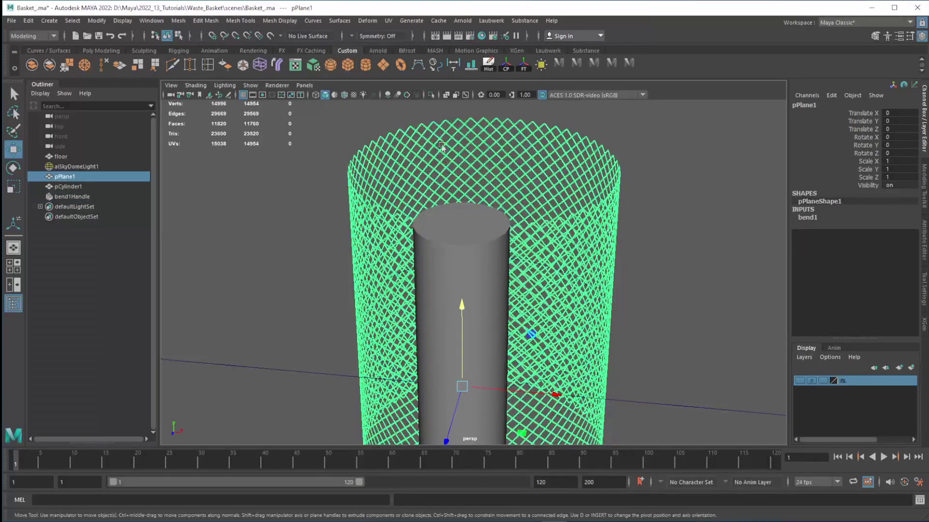
{"action": "left_click", "coordinate": [488, 66]}
{"action": "right_click_drag", "start_coordinate": [544, 245], "coordinate": [607, 221], "text": "alt"}
{"action": "middle_click_drag", "start_coordinate": [607, 220], "coordinate": [582, 305], "text": "alt"}
{"action": "left_click", "coordinate": [648, 228]}
Extrude all faces of the rolled mesh with a thickness of 0.1
{"action": "left_click_drag", "start_coordinate": [648, 227], "coordinate": [575, 294], "text": "alt"}
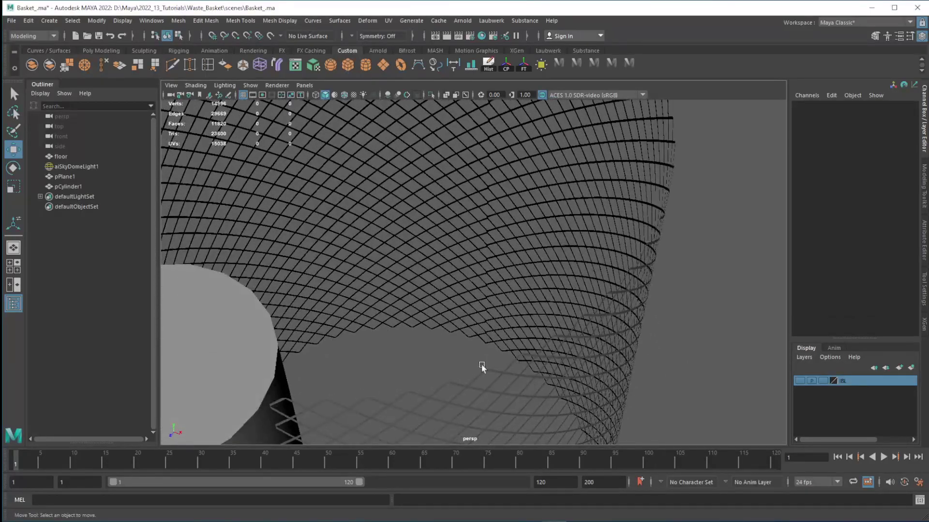
{"action": "right_click_drag", "start_coordinate": [580, 379], "coordinate": [438, 285], "text": "alt"}
{"action": "right_click_drag", "start_coordinate": [463, 336], "coordinate": [516, 361], "text": "alt"}
{"action": "left_click", "coordinate": [543, 251]}
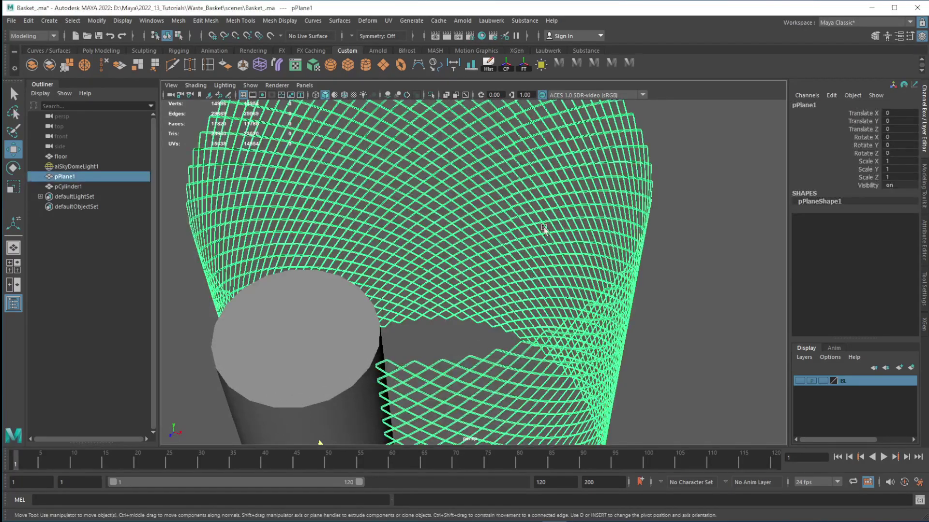
{"action": "left_click_drag", "start_coordinate": [557, 332], "coordinate": [536, 342], "text": "alt"}
{"action": "right_click_drag", "start_coordinate": [535, 342], "coordinate": [556, 356], "text": "alt"}
{"action": "left_click_drag", "start_coordinate": [537, 360], "coordinate": [527, 387], "text": "alt"}
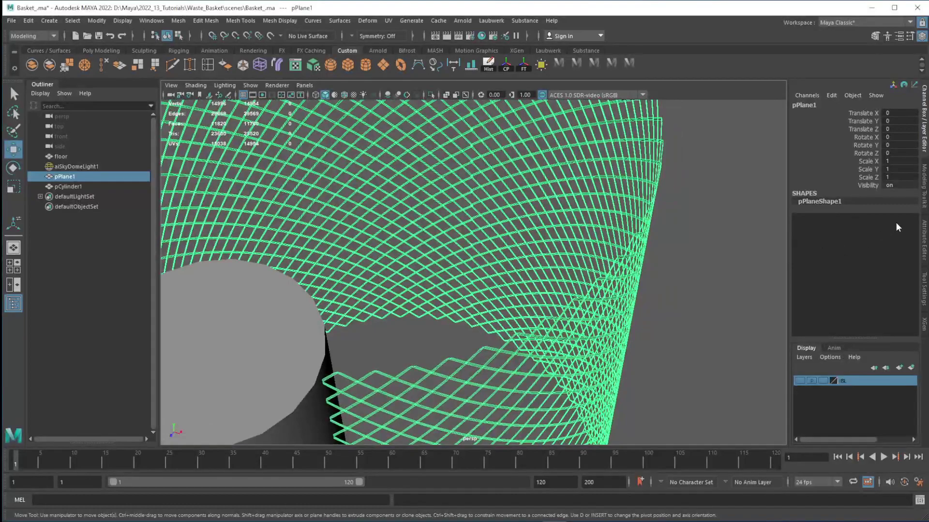
{"action": "left_click", "coordinate": [923, 185]}
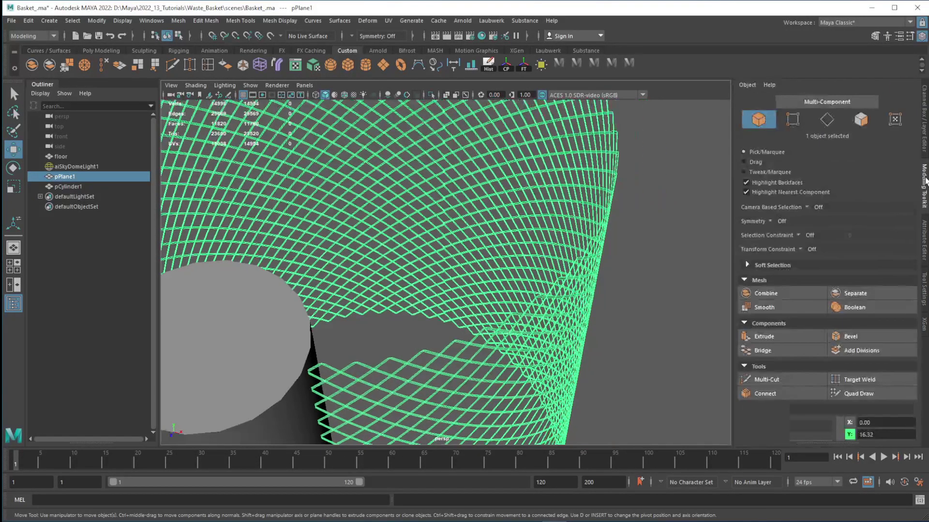
{"action": "left_click", "coordinate": [758, 337]}
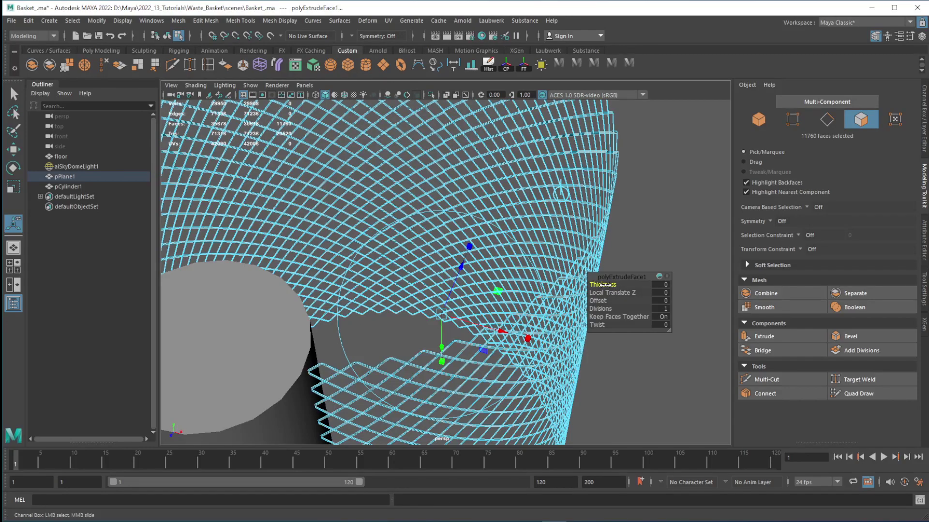
{"action": "left_click_drag", "start_coordinate": [605, 285], "coordinate": [599, 285]}
{"action": "left_click_drag", "start_coordinate": [495, 334], "coordinate": [627, 304], "text": "alt"}
{"action": "key", "text": "Return"}
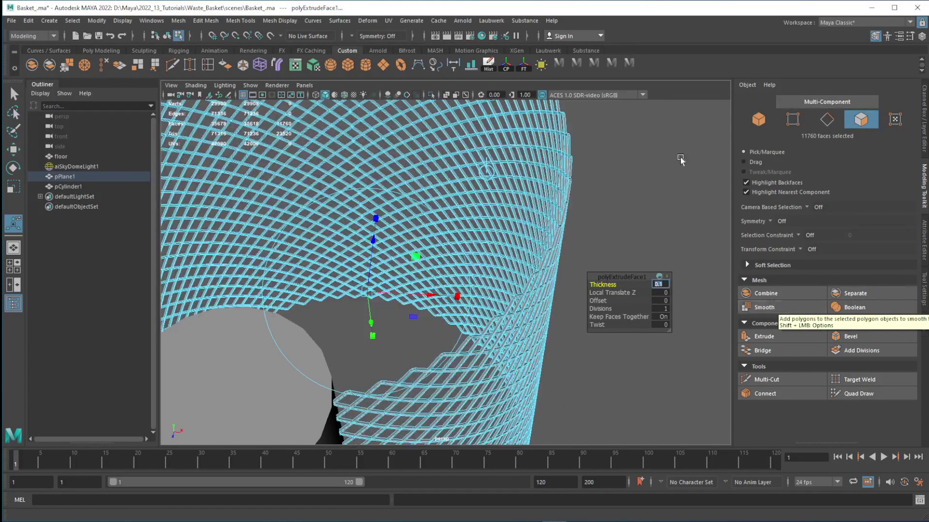
Return the thickened mesh to object mode and deselect it to inspect the wire thickness
{"action": "right_click_drag", "start_coordinate": [432, 358], "coordinate": [506, 389], "text": "alt"}
{"action": "middle_click_drag", "start_coordinate": [505, 389], "coordinate": [518, 339], "text": "alt"}
{"action": "left_click_drag", "start_coordinate": [517, 339], "coordinate": [382, 317], "text": "alt"}
{"action": "middle_click_drag", "start_coordinate": [344, 314], "coordinate": [314, 256], "text": "alt"}
{"action": "right_click_drag", "start_coordinate": [305, 246], "coordinate": [344, 230]}
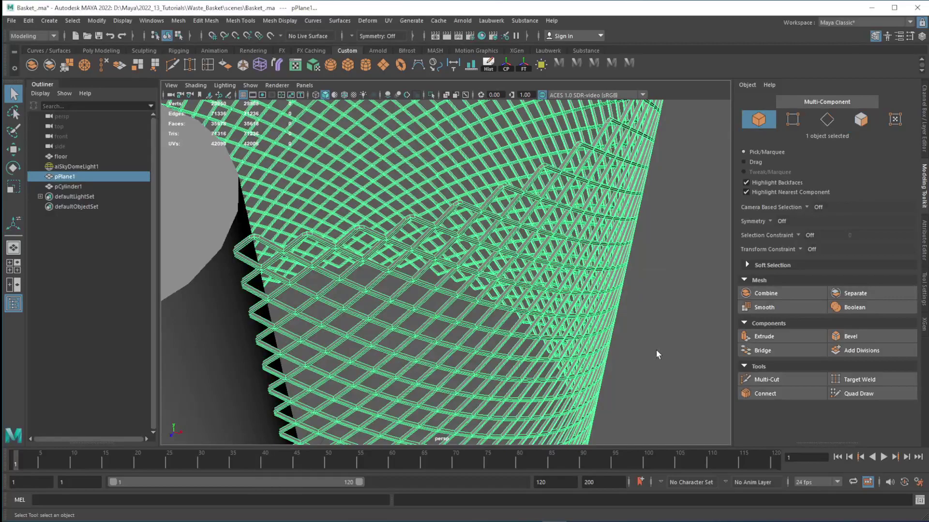
{"action": "left_click", "coordinate": [657, 349]}
{"action": "right_click_drag", "start_coordinate": [656, 349], "coordinate": [455, 295], "text": "alt"}
{"action": "left_click_drag", "start_coordinate": [454, 295], "coordinate": [480, 252], "text": "alt"}
Move the rolled mesh about 12 cm along Z so it surrounds the reference cylinder, and add the cylinder to the selection
{"action": "left_click", "coordinate": [511, 289]}
{"action": "middle_click_drag", "start_coordinate": [495, 286], "coordinate": [503, 292], "text": "alt"}
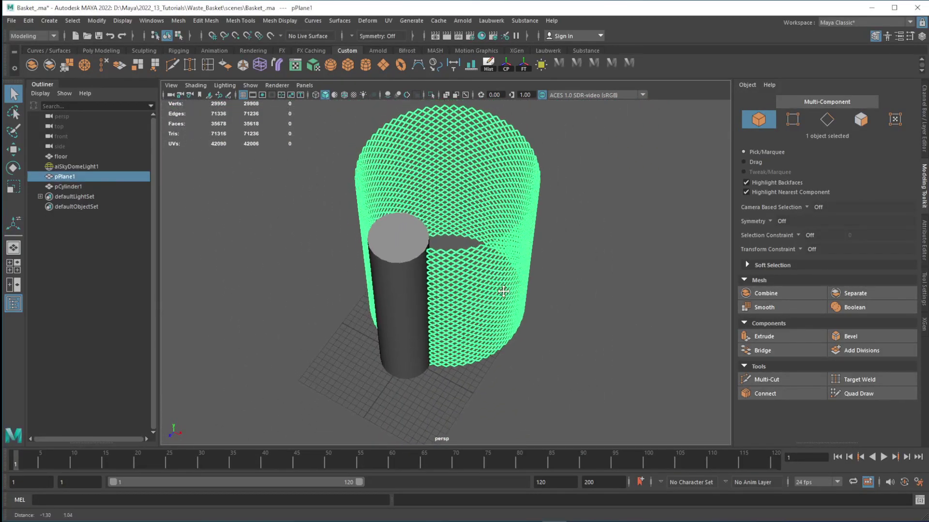
{"action": "key", "text": "w"}
{"action": "left_click_drag", "start_coordinate": [347, 375], "coordinate": [296, 440]}
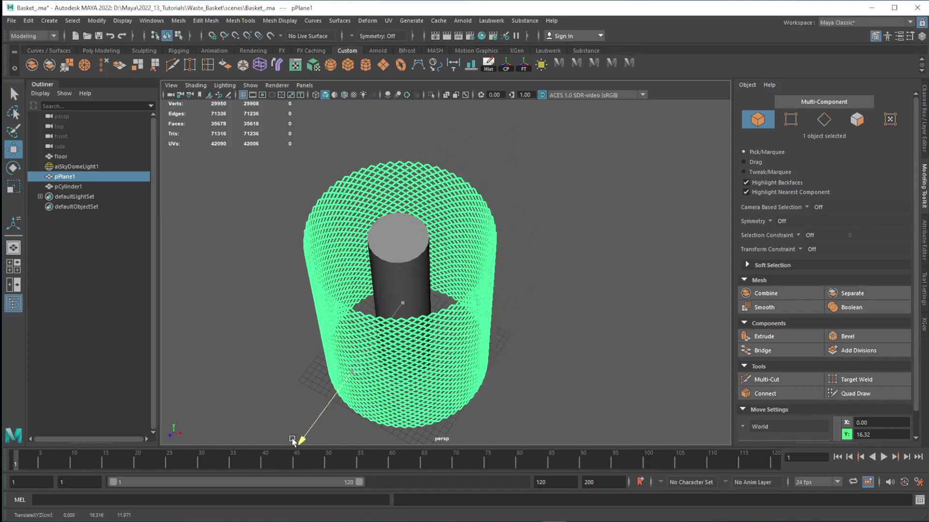
{"action": "left_click", "coordinate": [426, 329], "text": "shift"}
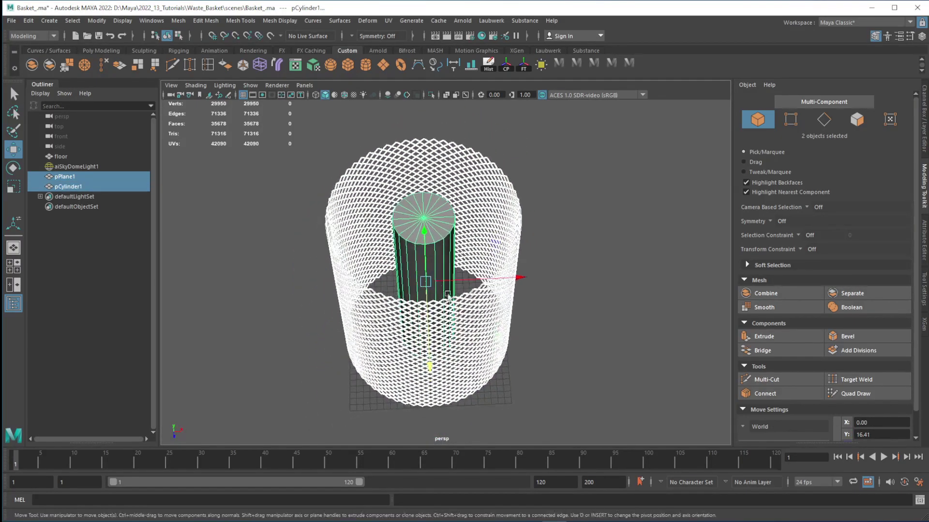